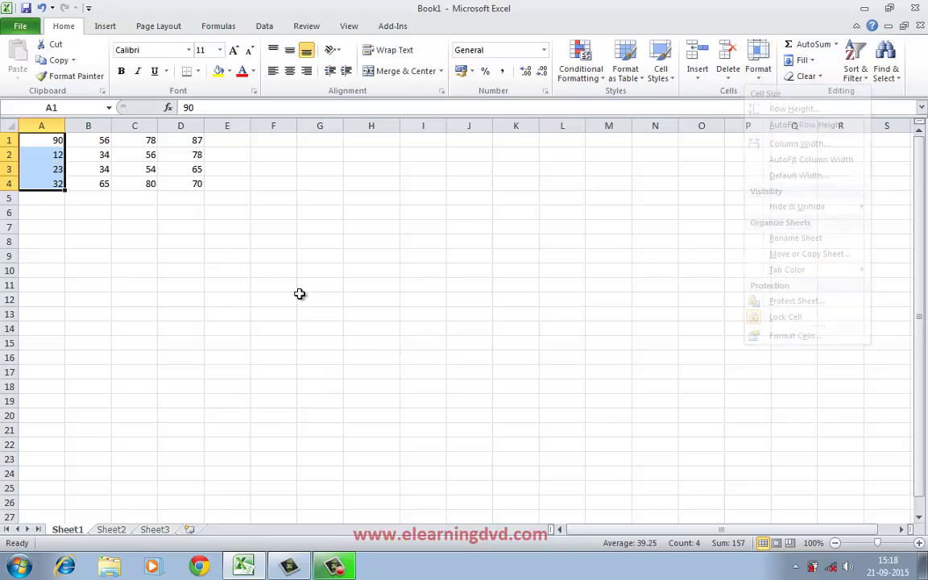
- Set the row height of the range A1:H17 to 30
click(104, 251)
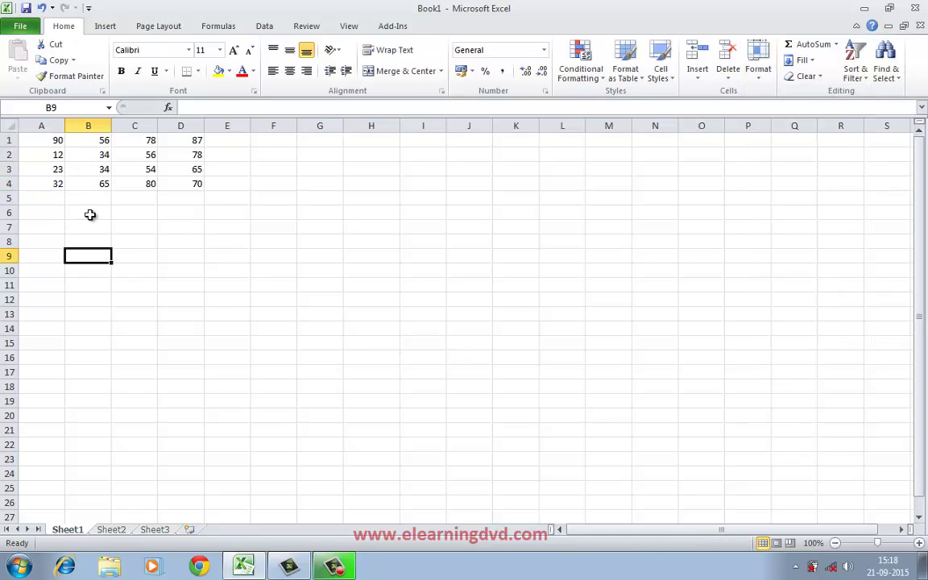
click(46, 140)
drag(46, 140, 362, 367)
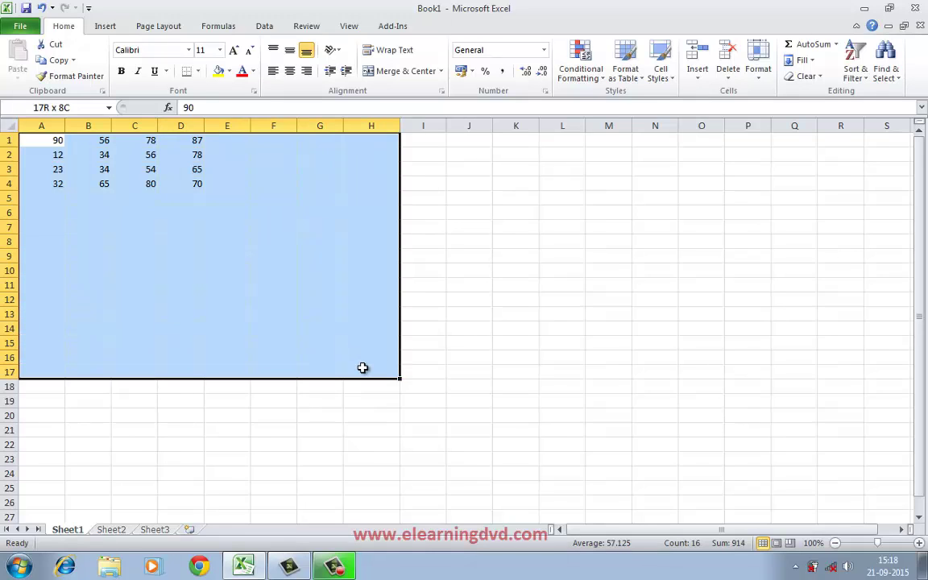
click(760, 77)
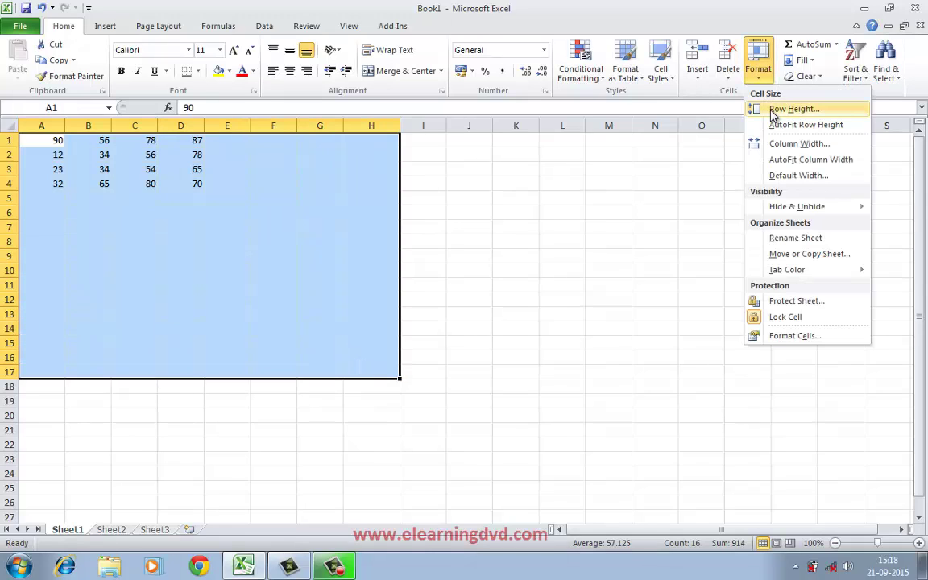
click(772, 109)
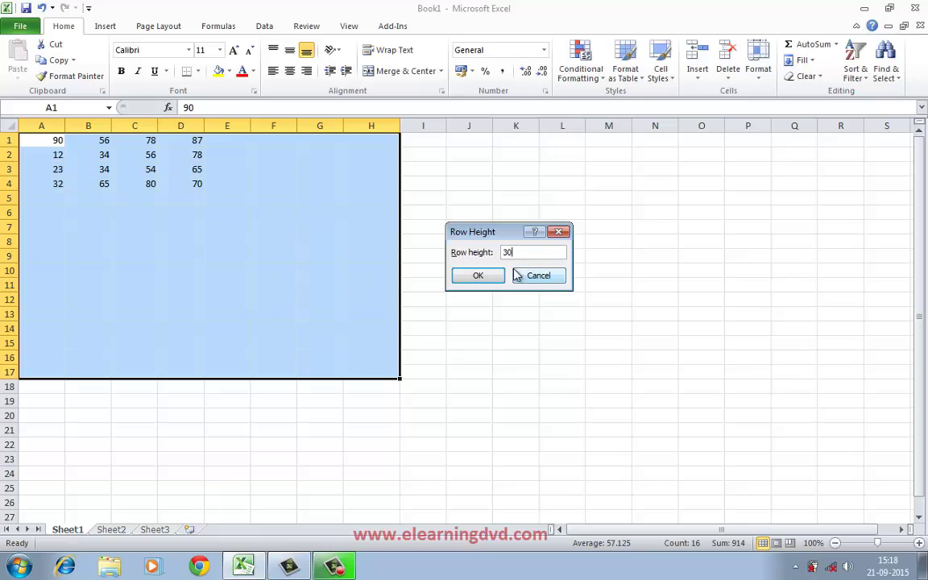
click(479, 277)
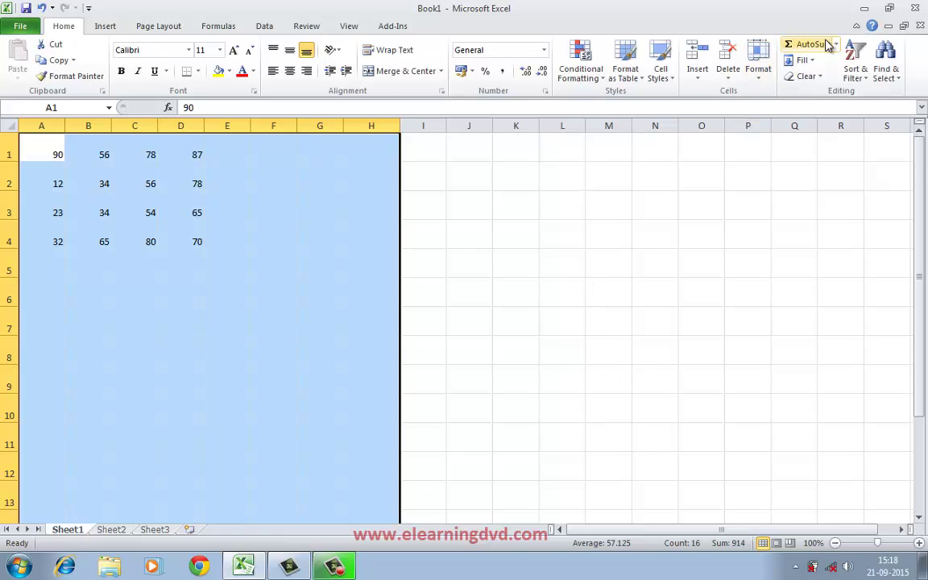
- AutoFit the row height of the selected range A1:H17
click(766, 80)
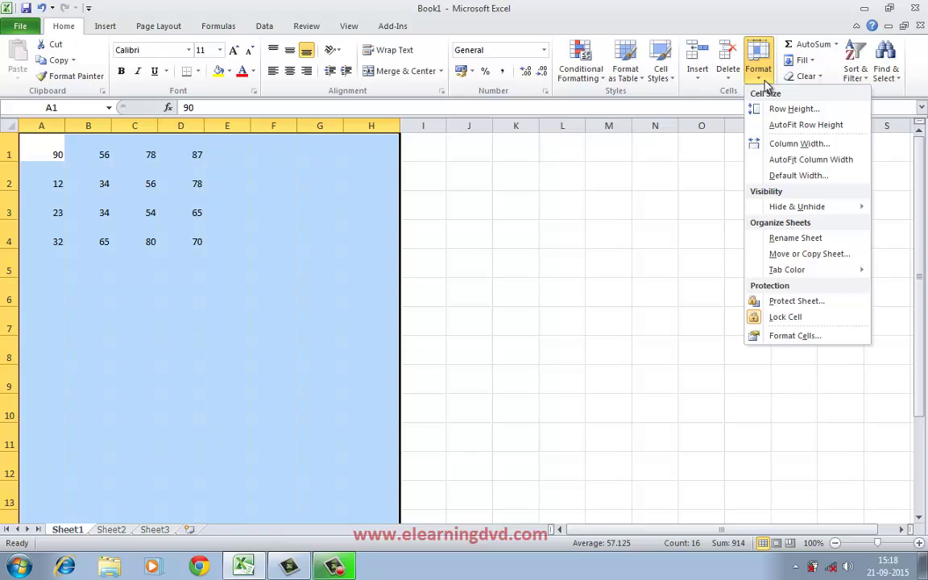
click(806, 125)
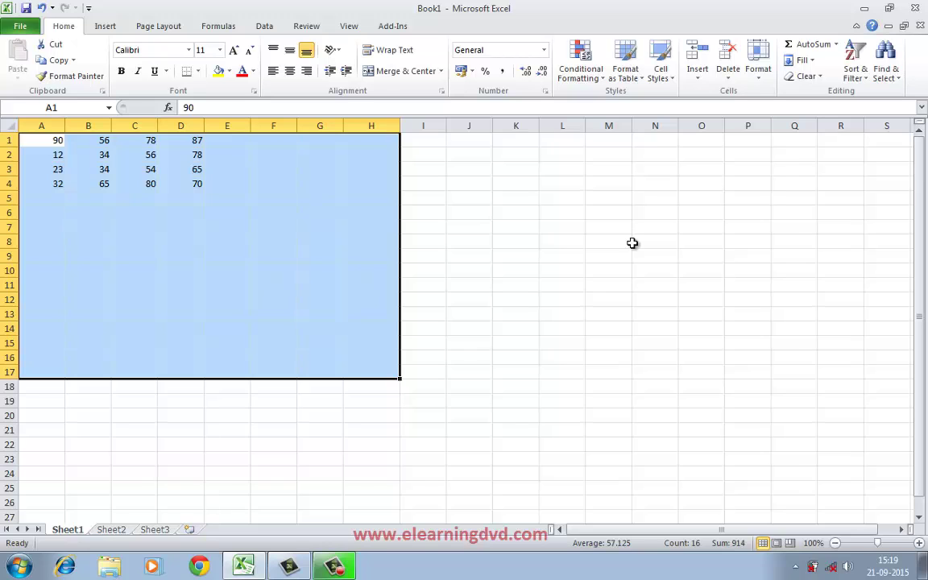
- Set the column width of the range A1:H17 to 30, and undo that change
click(759, 72)
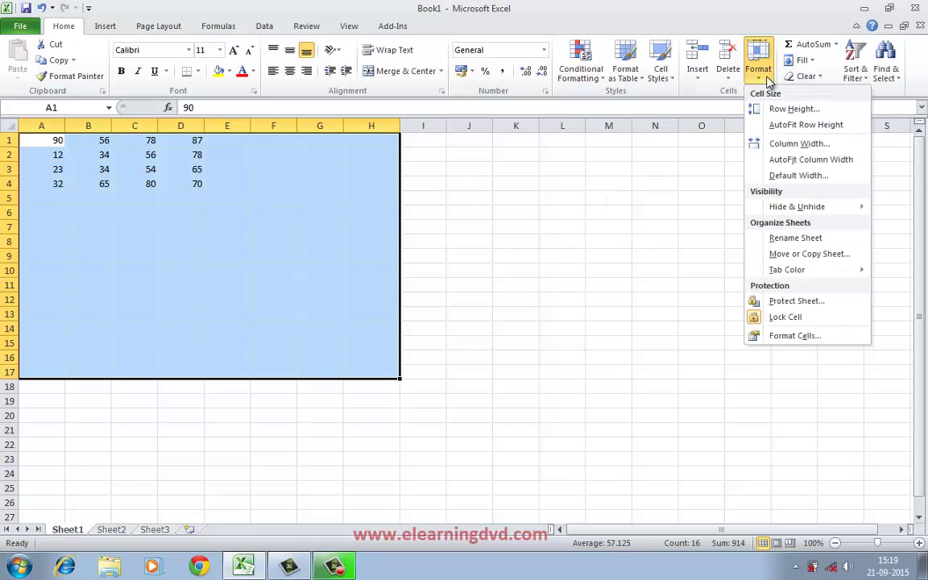
click(813, 144)
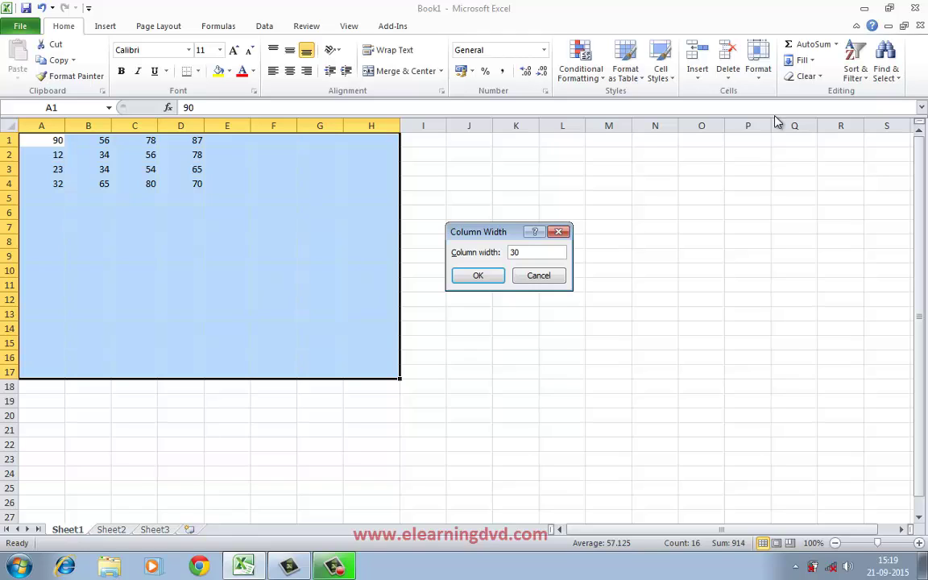
click(479, 277)
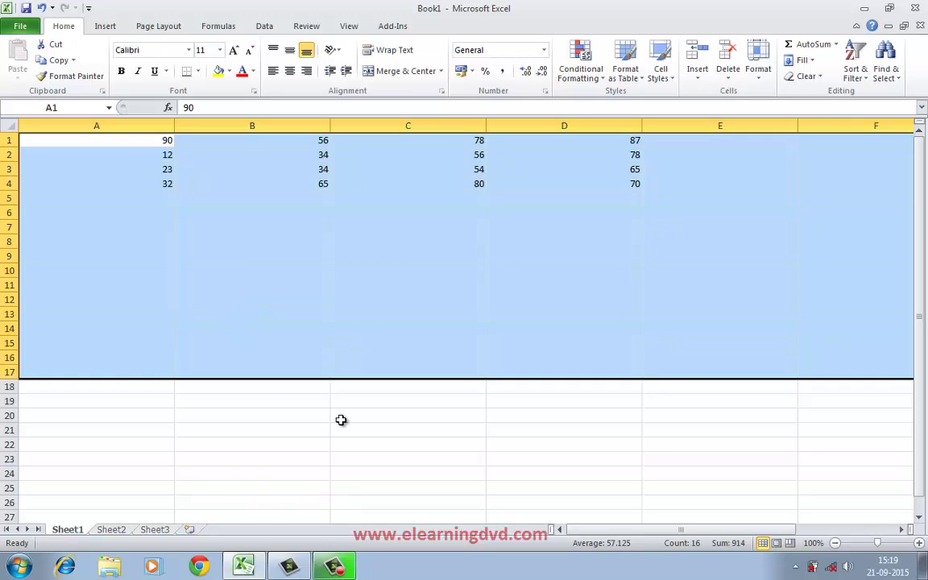
key(ctrl+z)
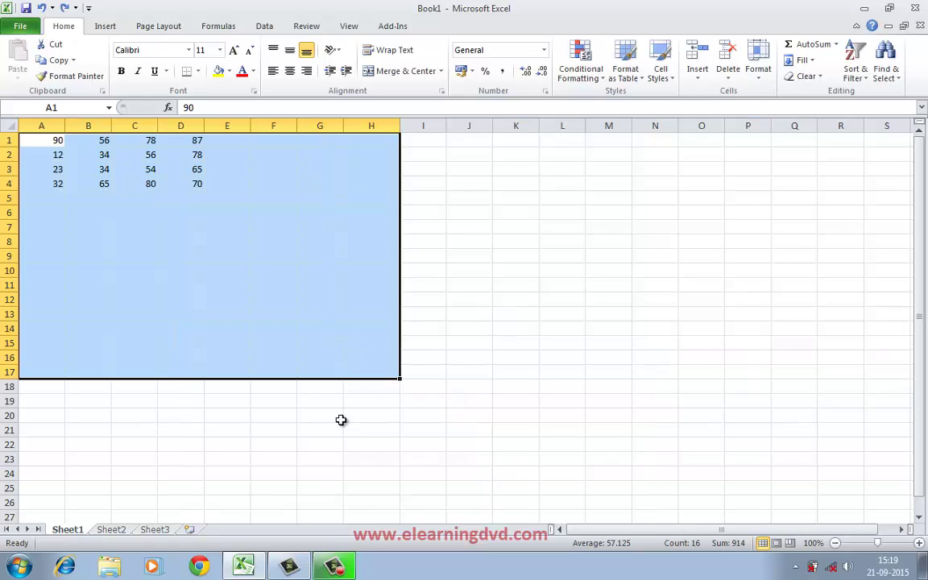
click(759, 83)
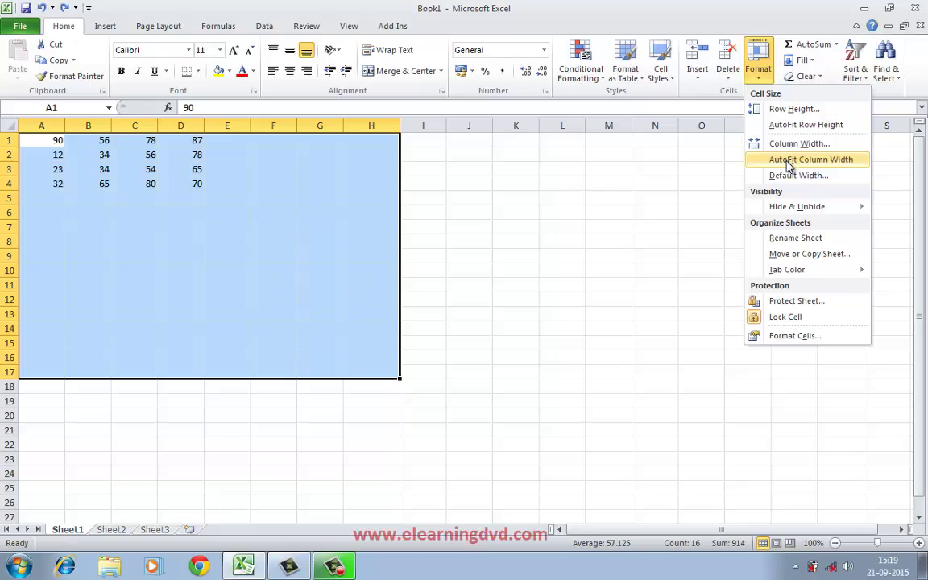
mouse_move(787, 212)
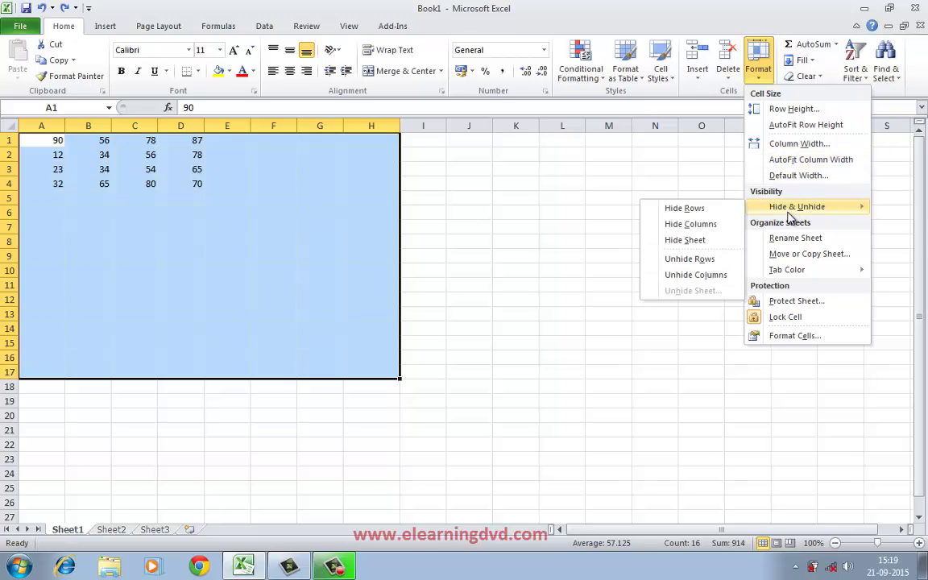
click(597, 327)
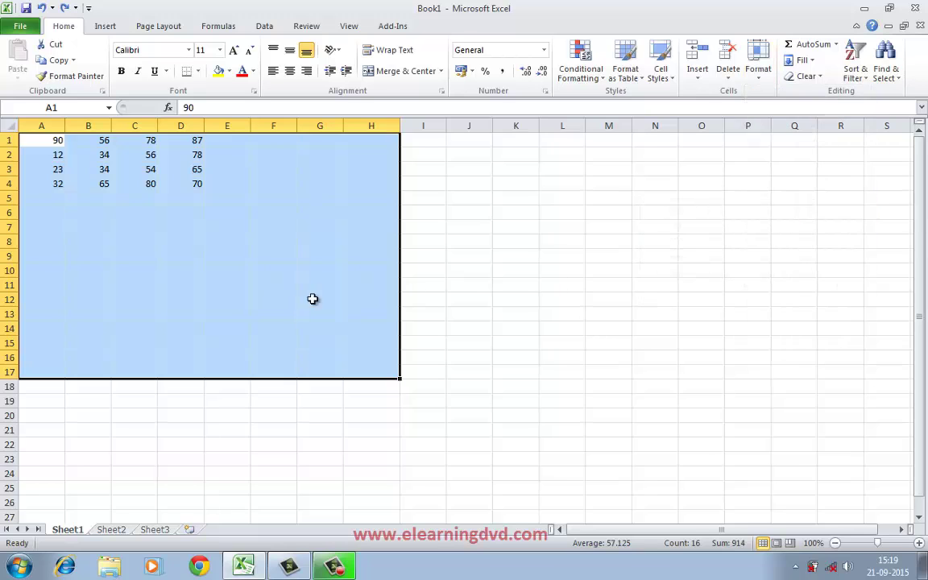
click(543, 317)
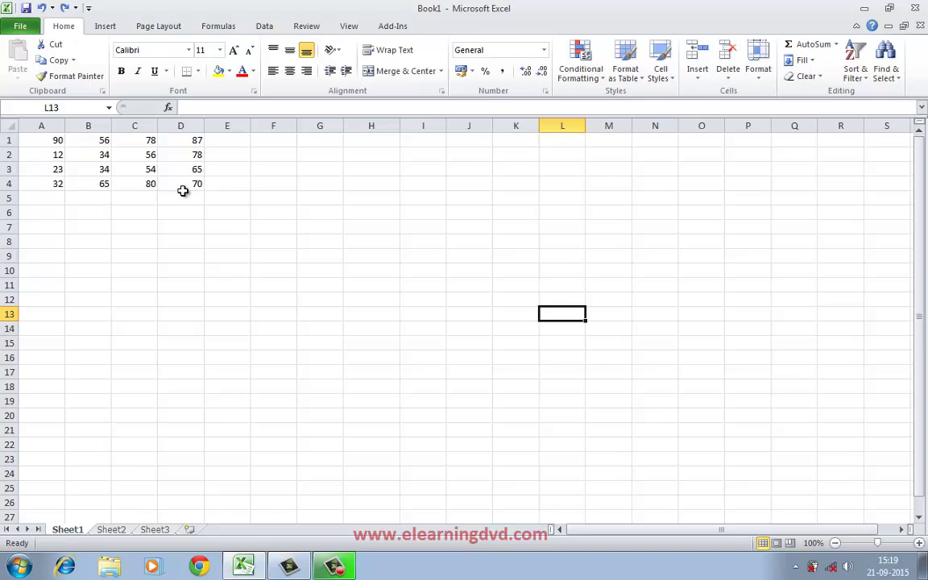
click(85, 255)
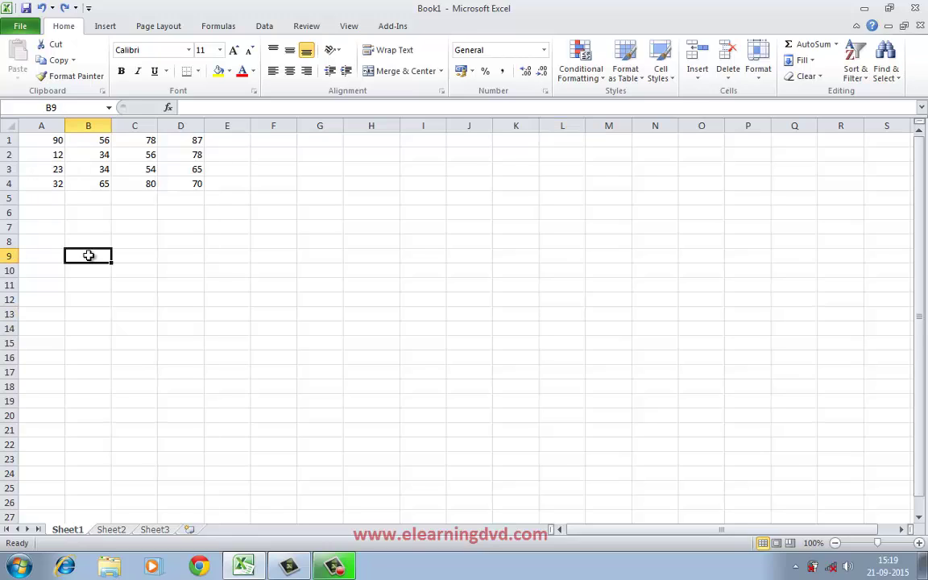
- Hide rows 2 and 3 of the worksheet
click(8, 154)
drag(4, 161, 8, 170)
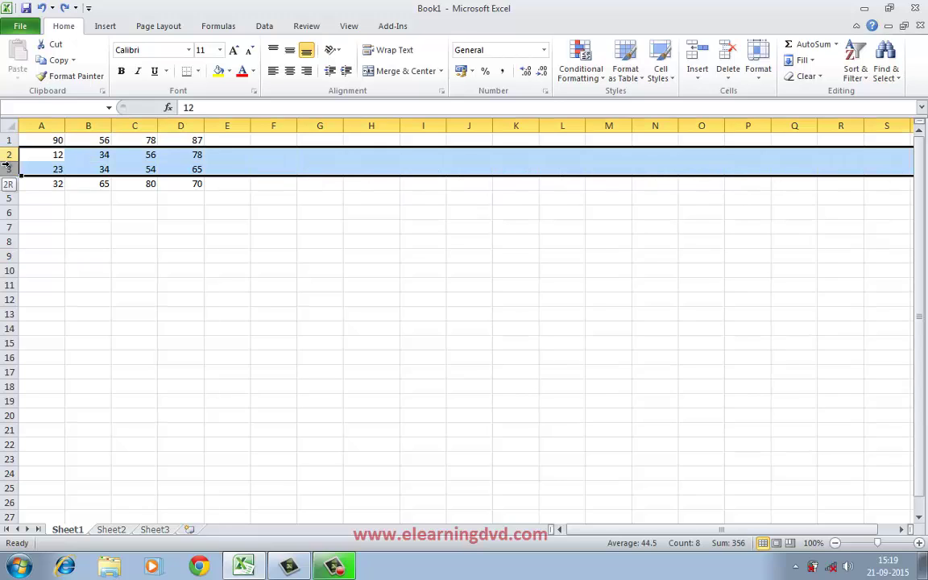
click(758, 71)
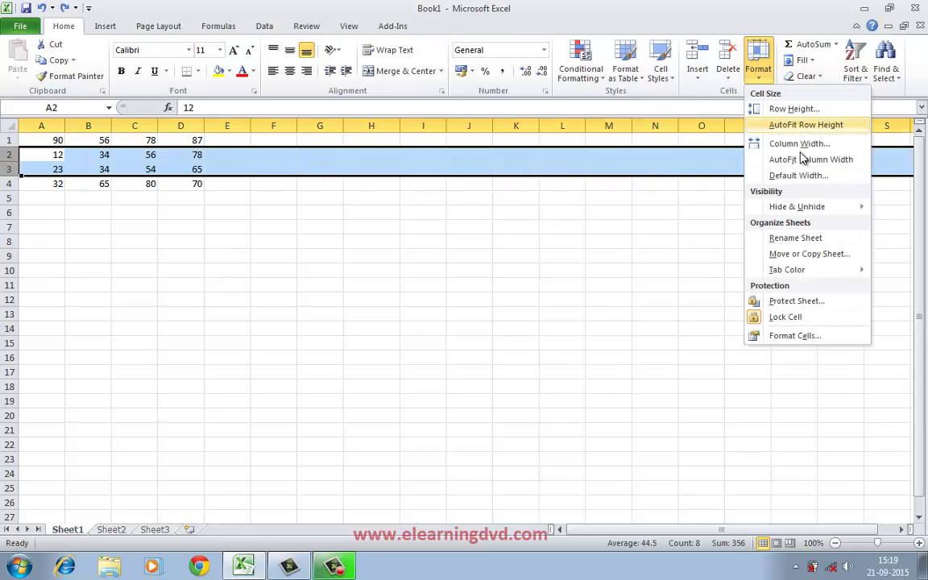
mouse_move(812, 213)
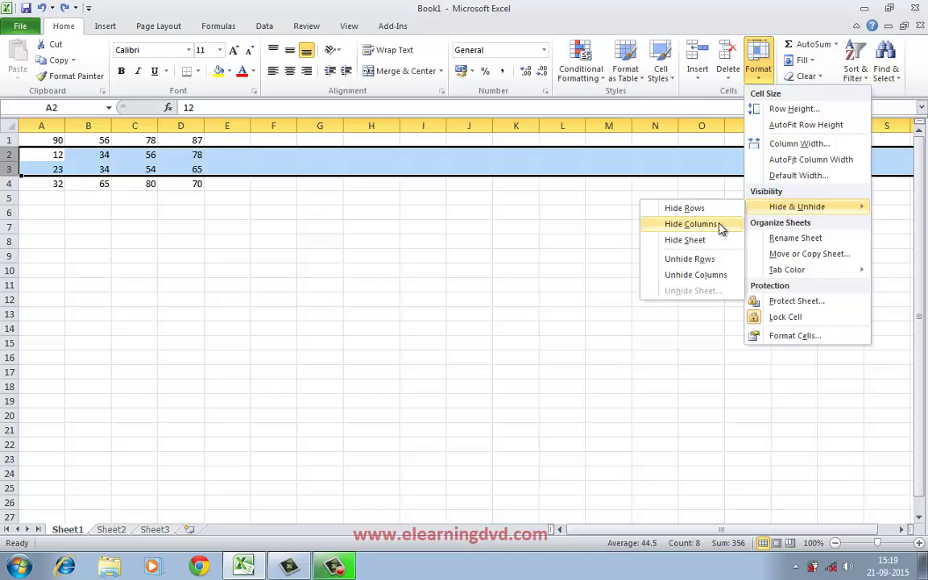
click(683, 208)
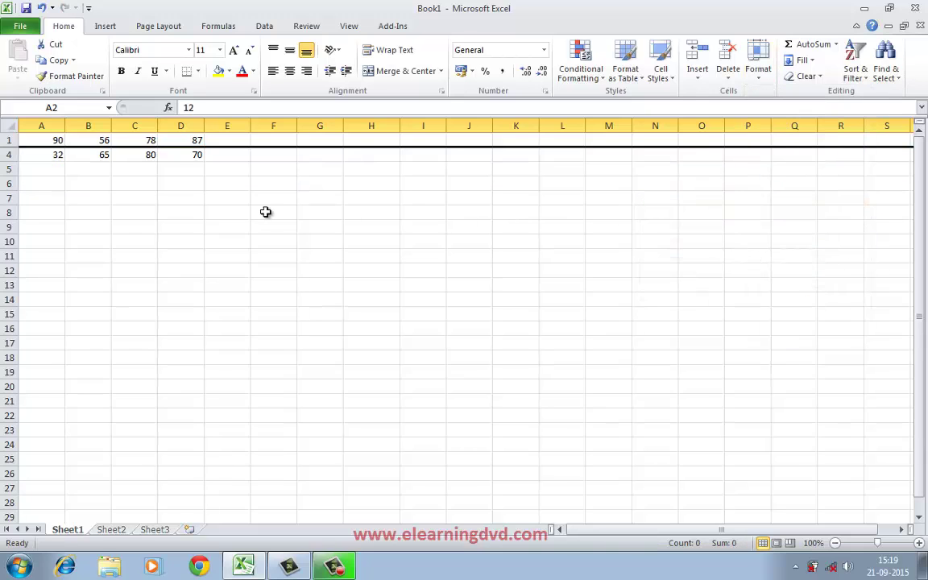
- Unhide the hidden rows between rows 1 and 4
click(142, 282)
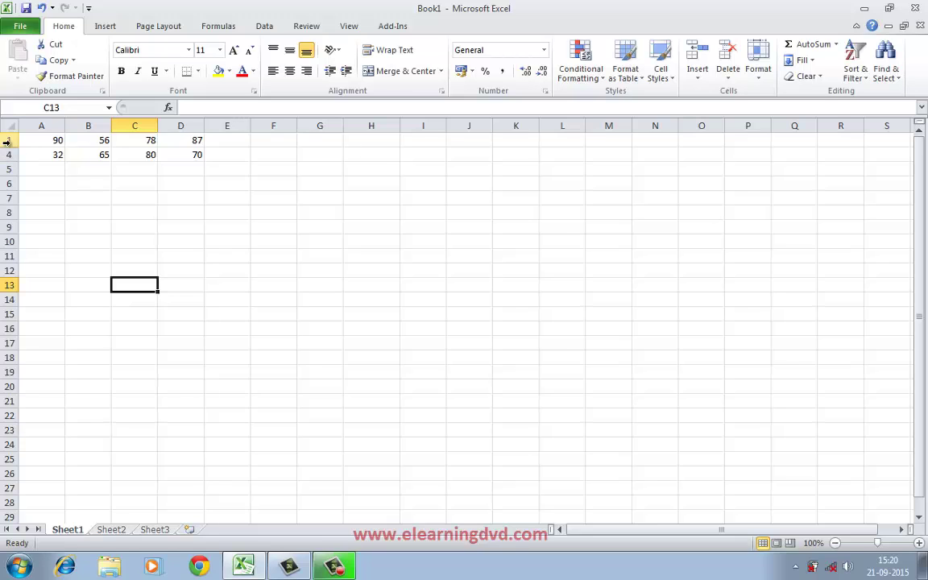
drag(12, 140, 11, 153)
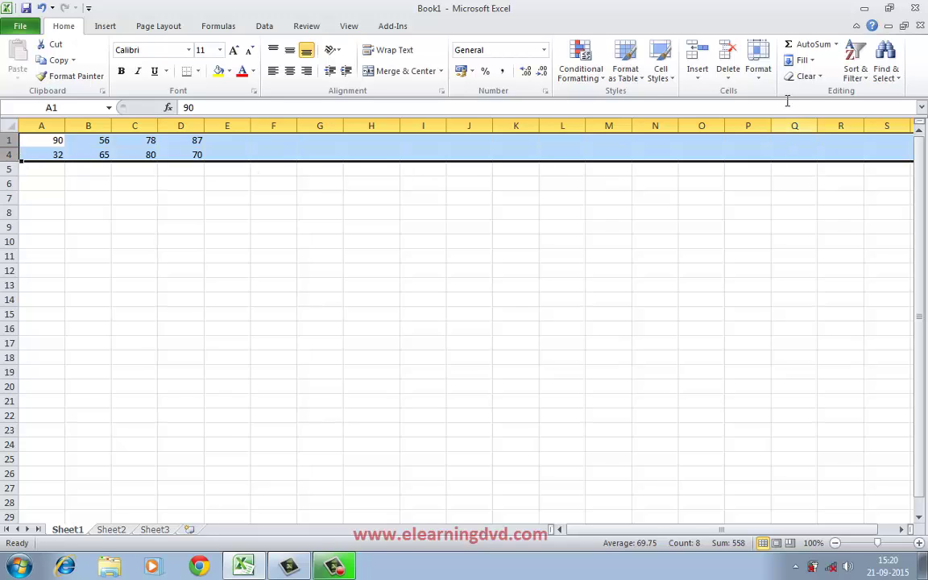
click(754, 75)
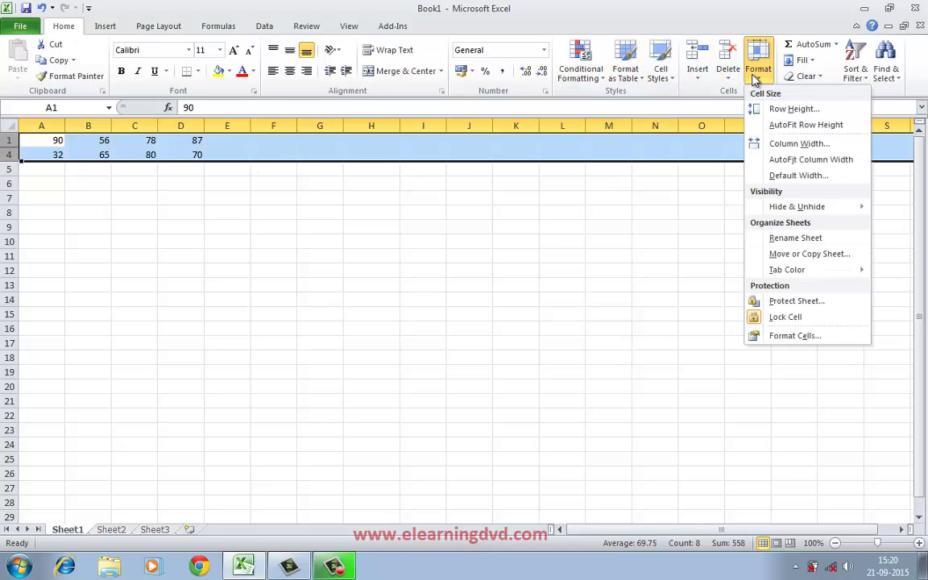
mouse_move(861, 211)
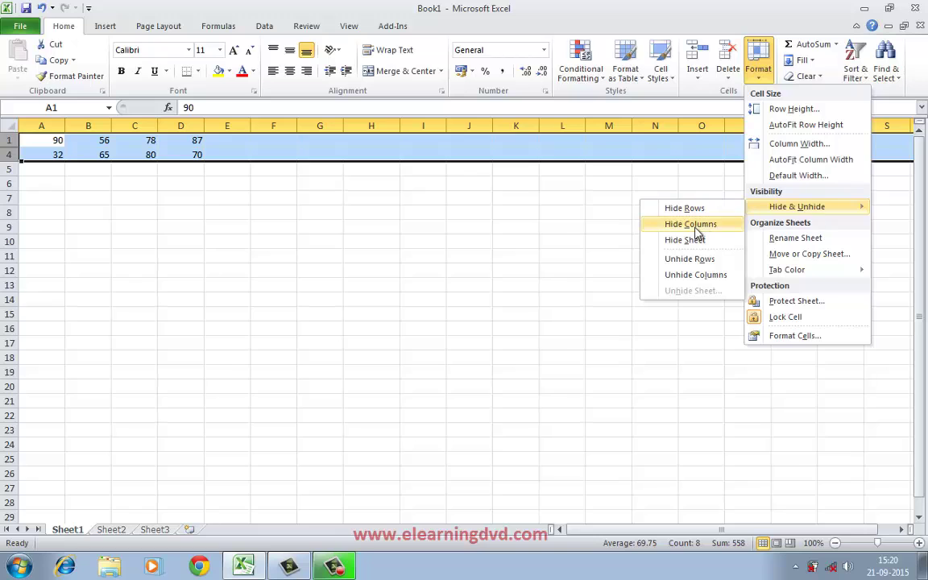
click(689, 259)
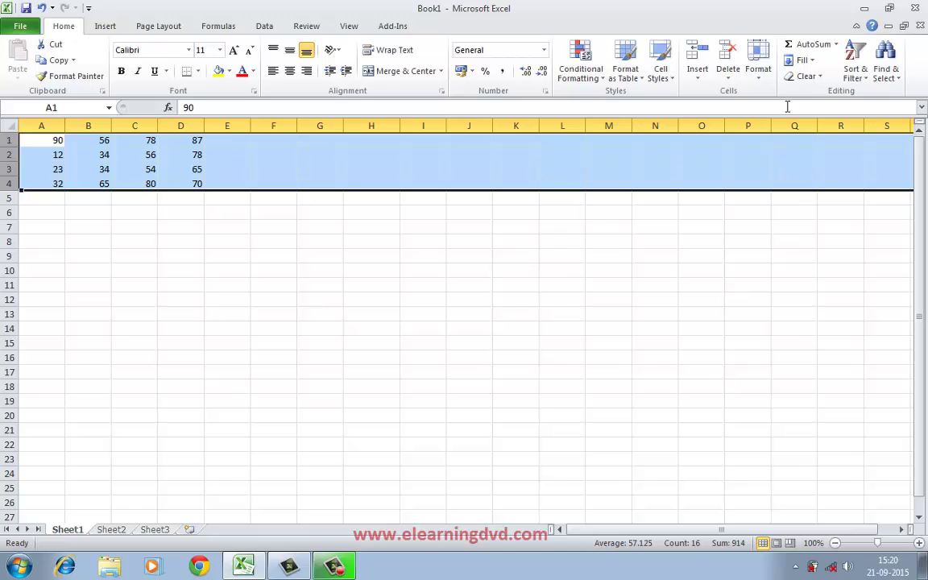
- Hide the Sheet1 worksheet
click(758, 61)
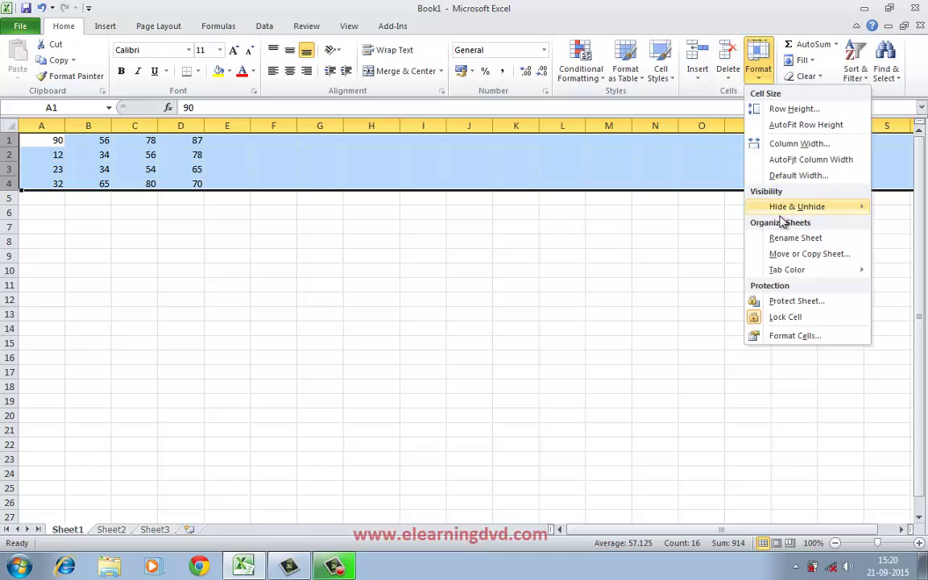
mouse_move(789, 213)
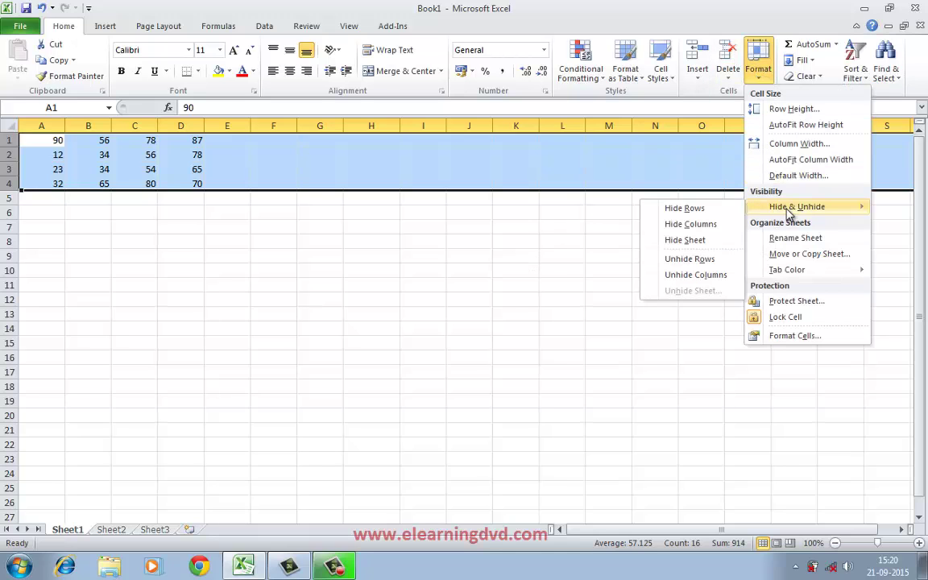
click(685, 240)
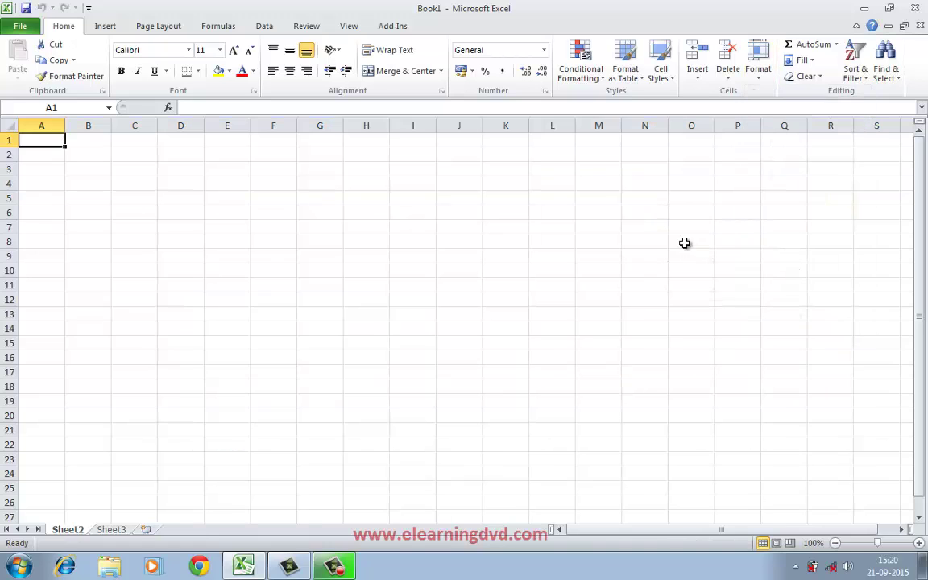
- Unhide the Sheet1 worksheet
click(762, 76)
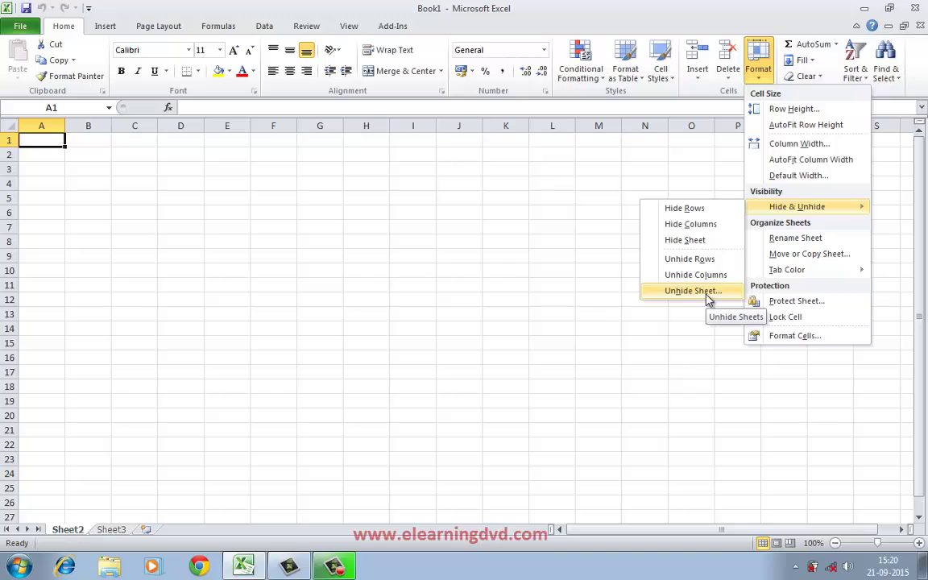
click(707, 292)
click(528, 316)
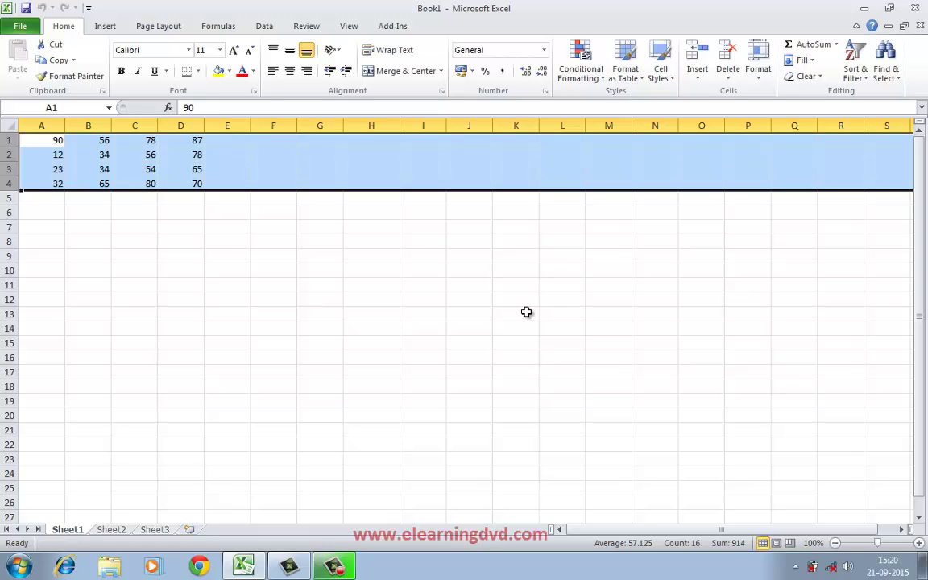
click(757, 76)
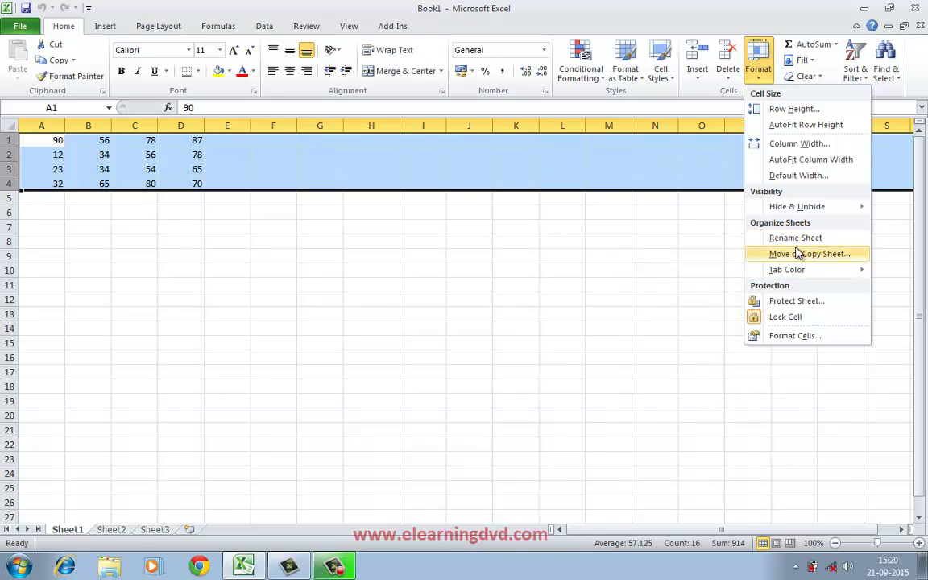
click(632, 351)
click(655, 314)
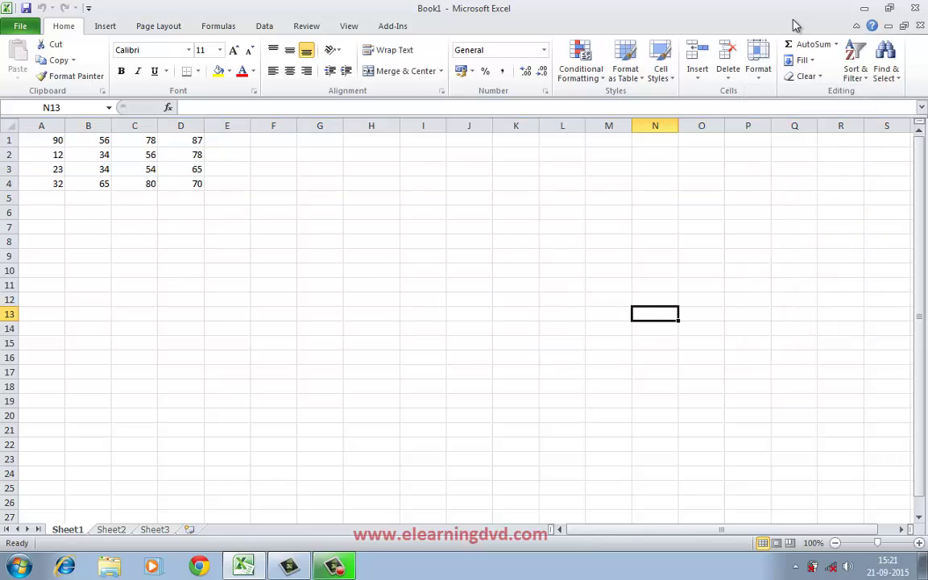
- Rename the Sheet1 worksheet as softcom
click(761, 72)
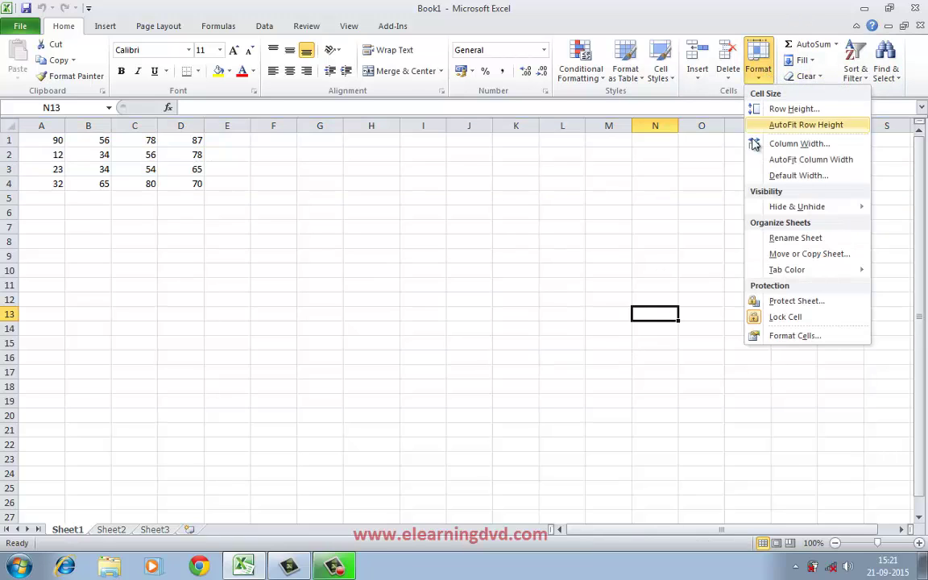
click(775, 239)
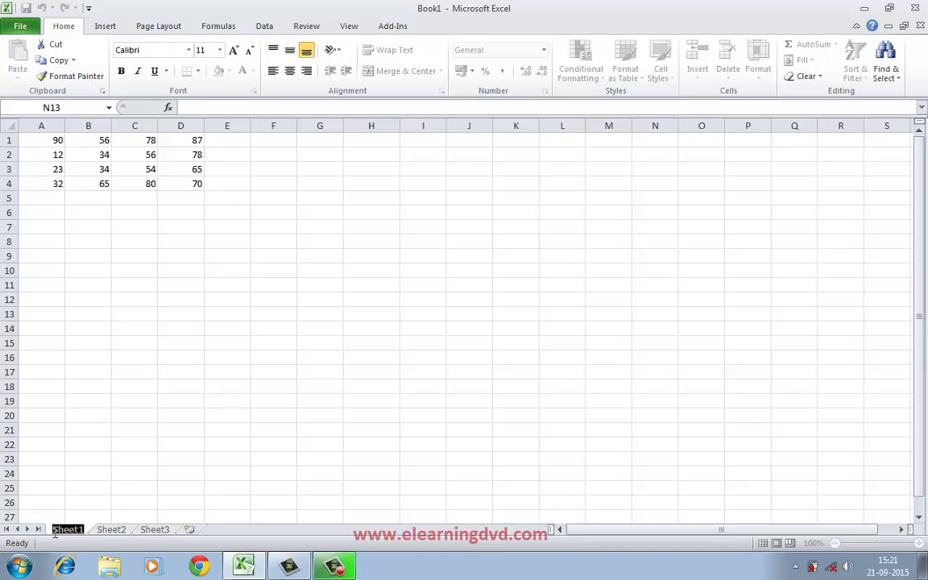
key(BackSpace)
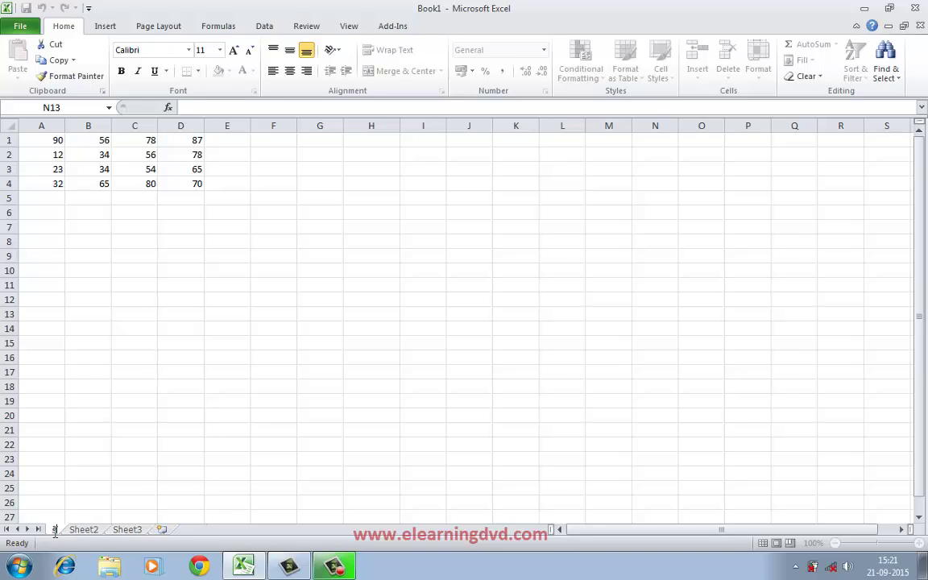
text(soft)
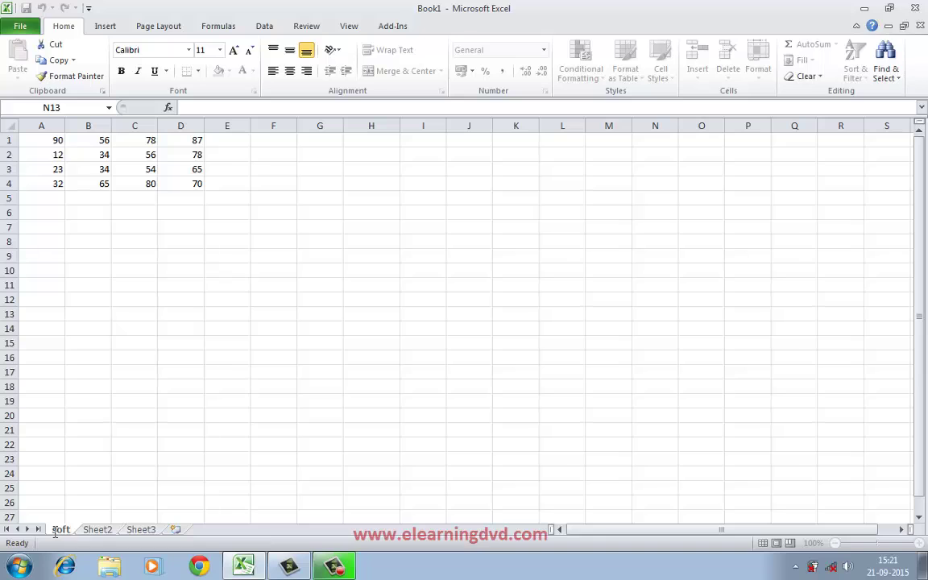
text(com)
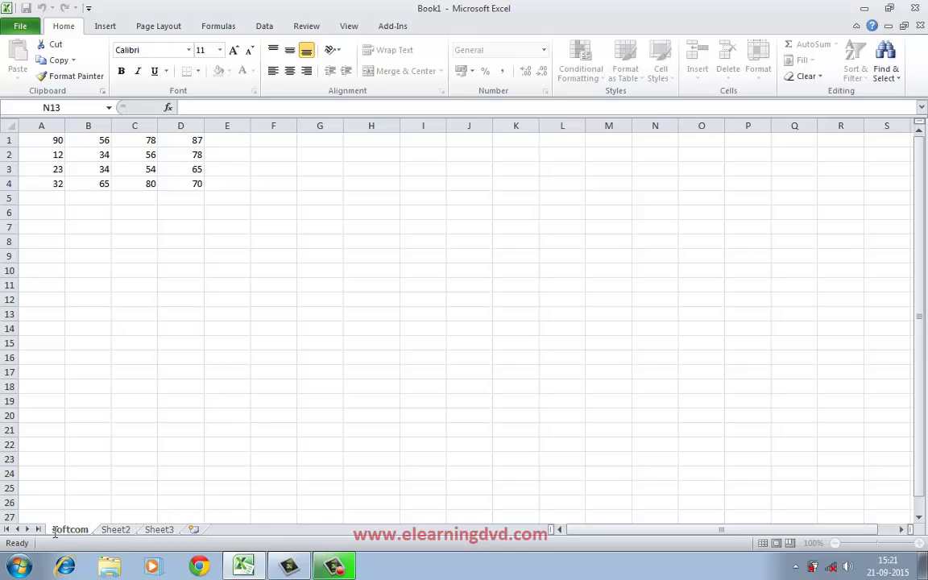
click(333, 415)
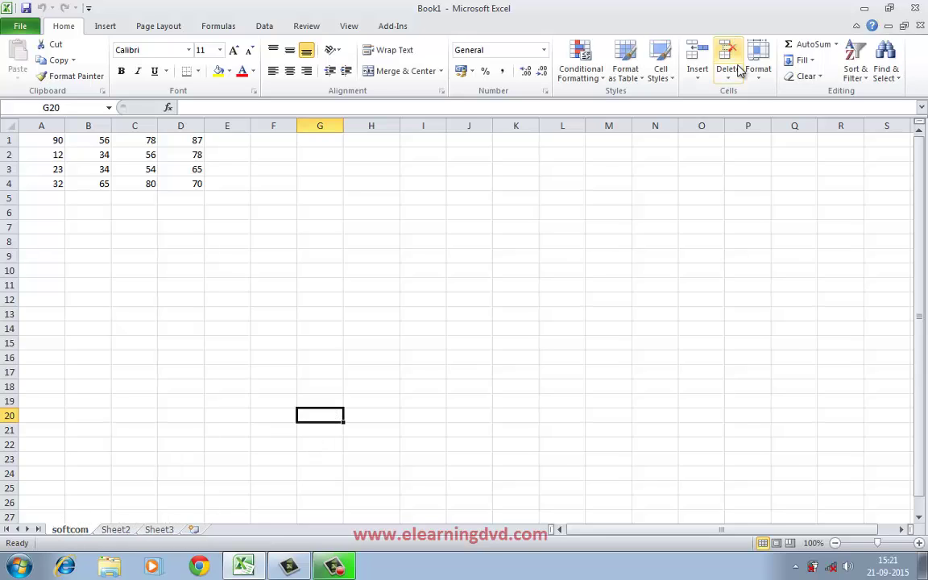
- Create a copy of the softcom worksheet placed before the original, and compare the two sheets
click(757, 68)
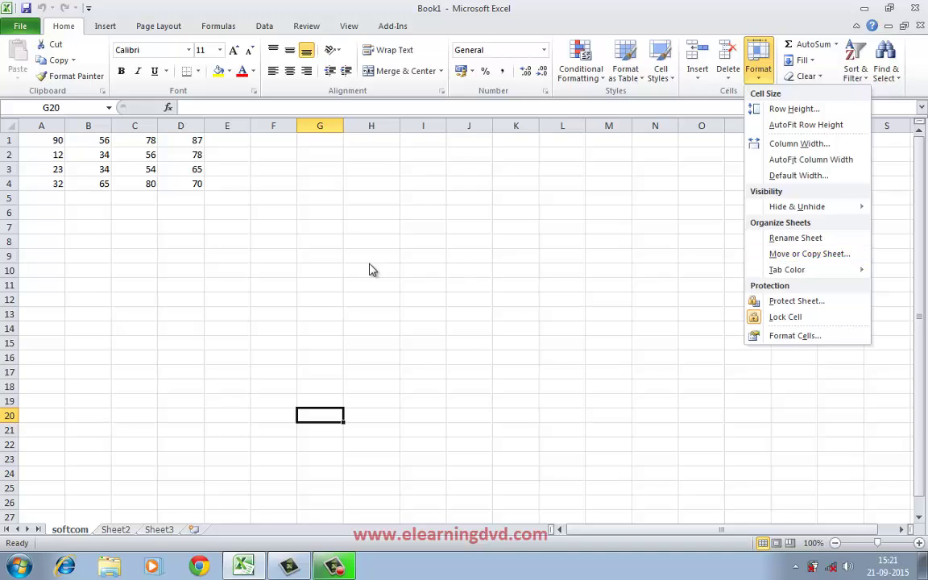
click(814, 255)
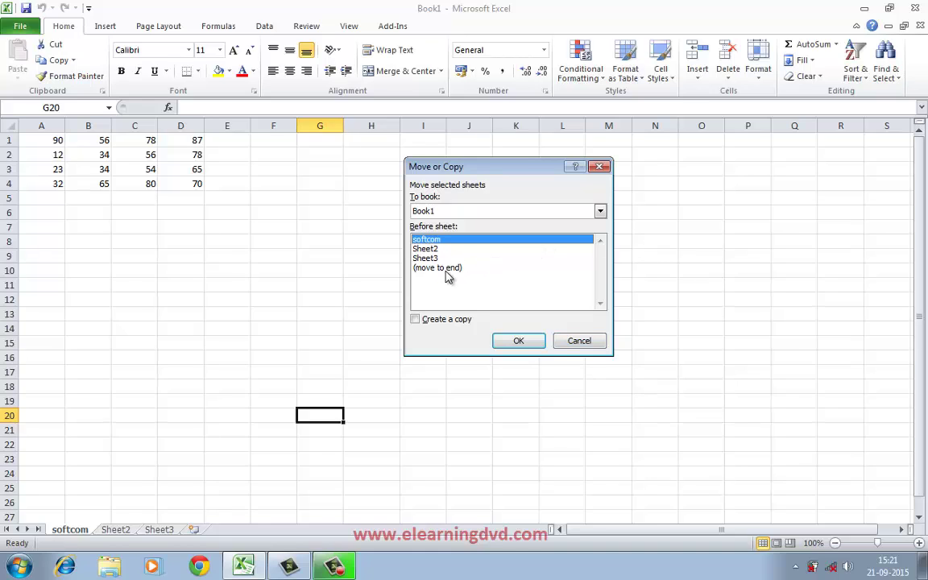
click(415, 319)
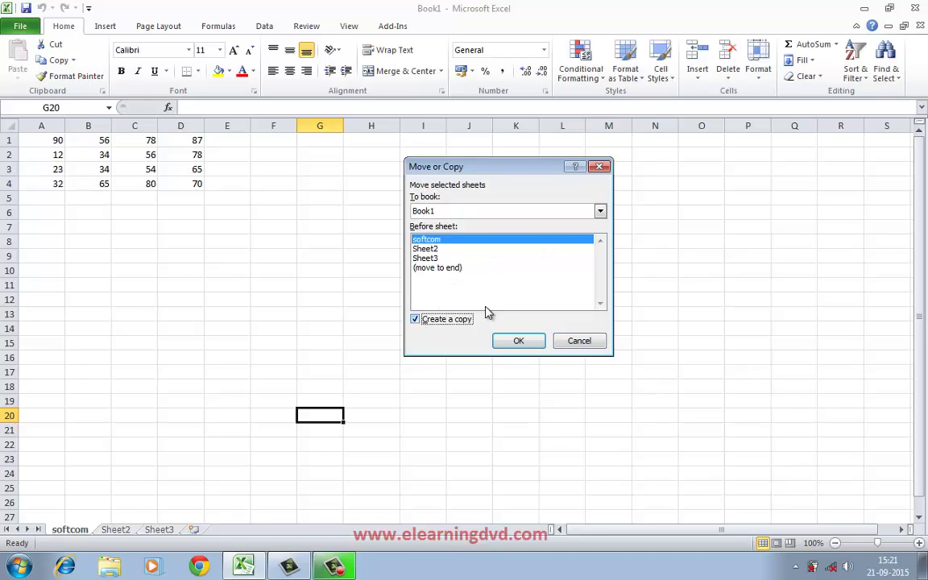
click(519, 342)
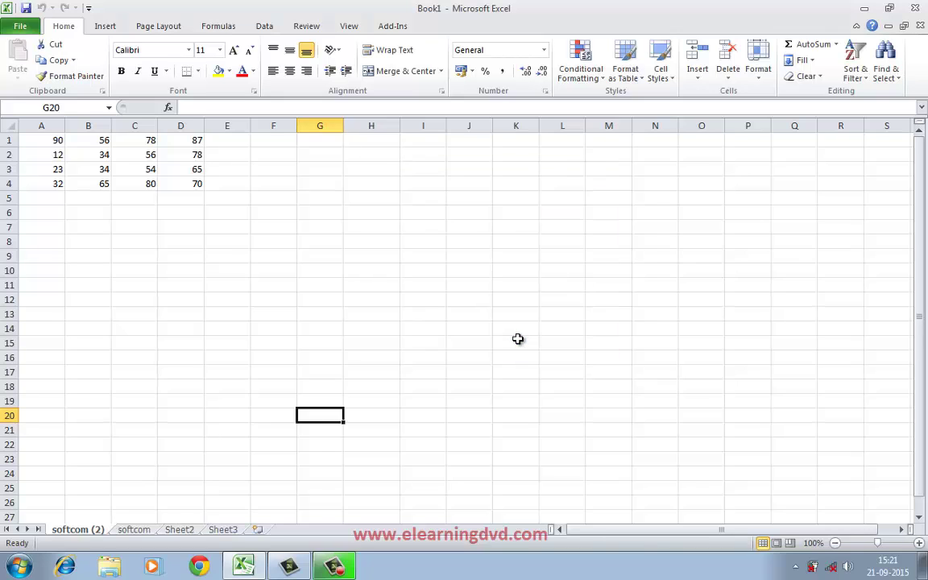
click(135, 530)
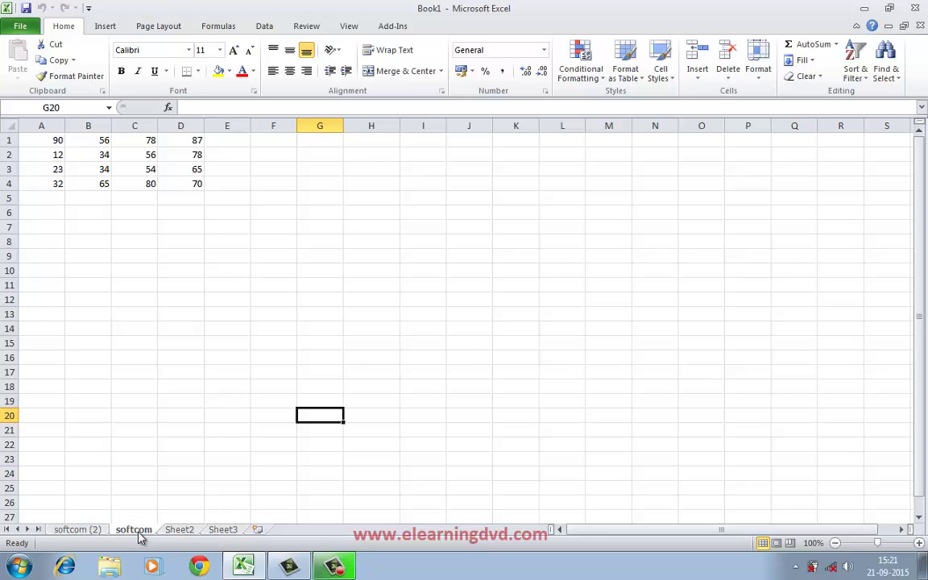
click(97, 532)
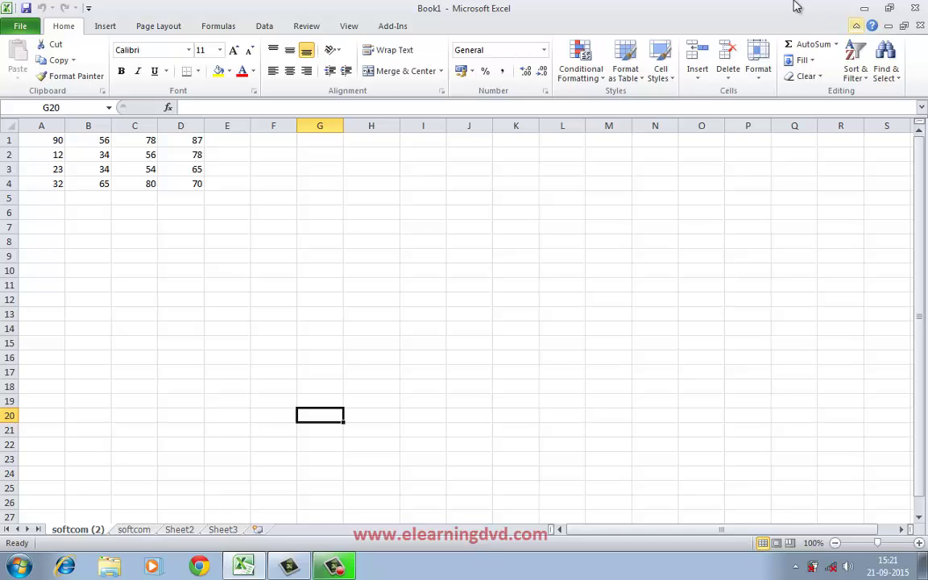
- Set the sheet tab color of the copied softcom worksheet to a dark red theme color
click(760, 71)
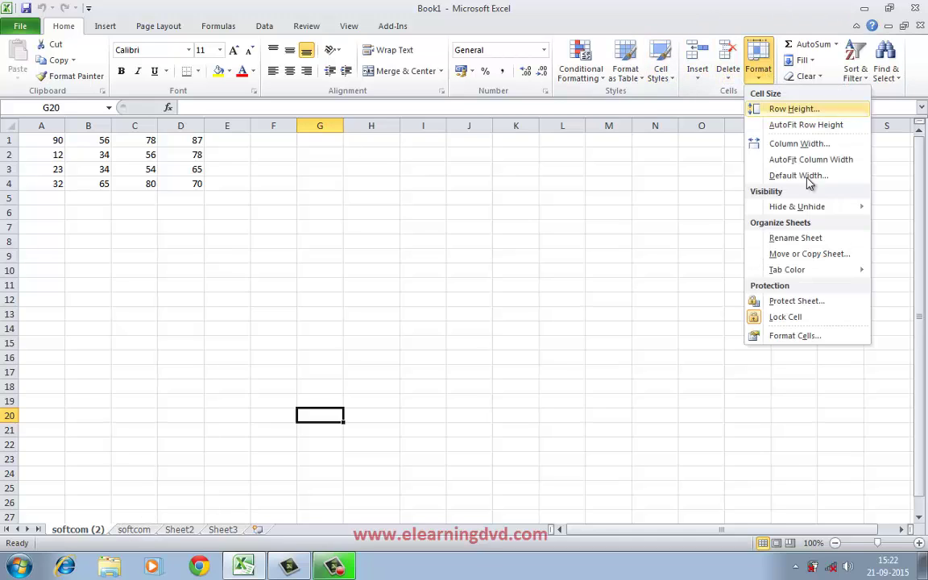
mouse_move(773, 270)
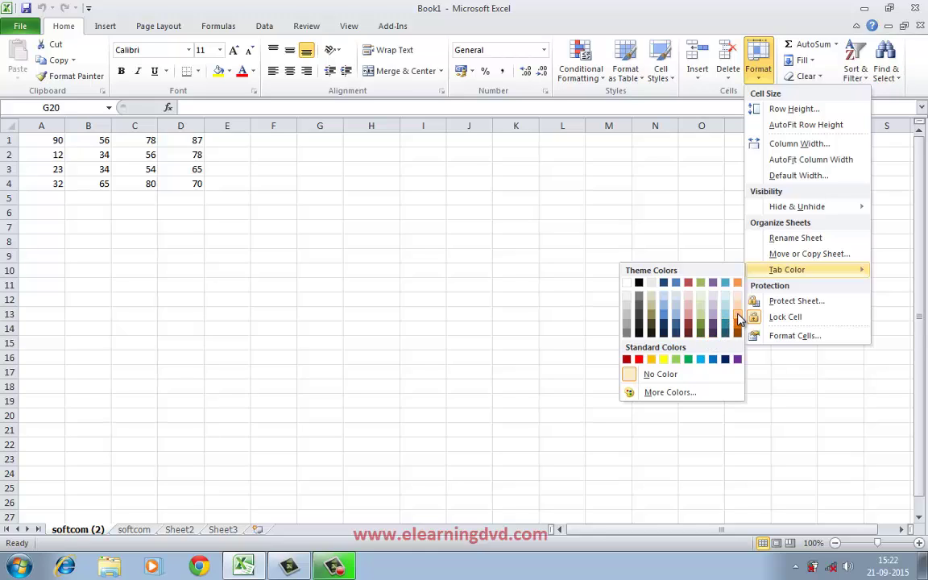
click(690, 329)
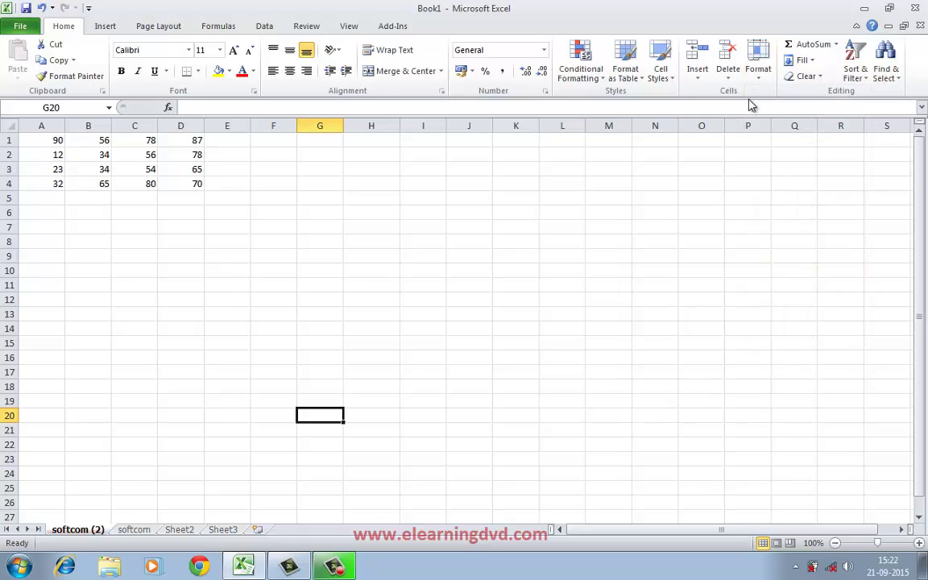
- Protect the copied softcom worksheet with a password, keeping the default permissions, and re-enter the password to confirm
click(759, 72)
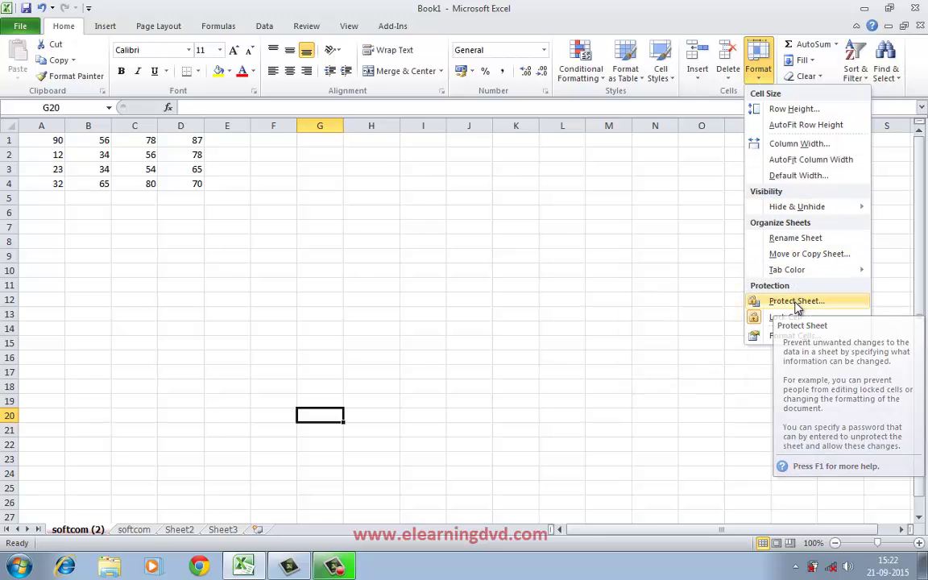
key(Escape)
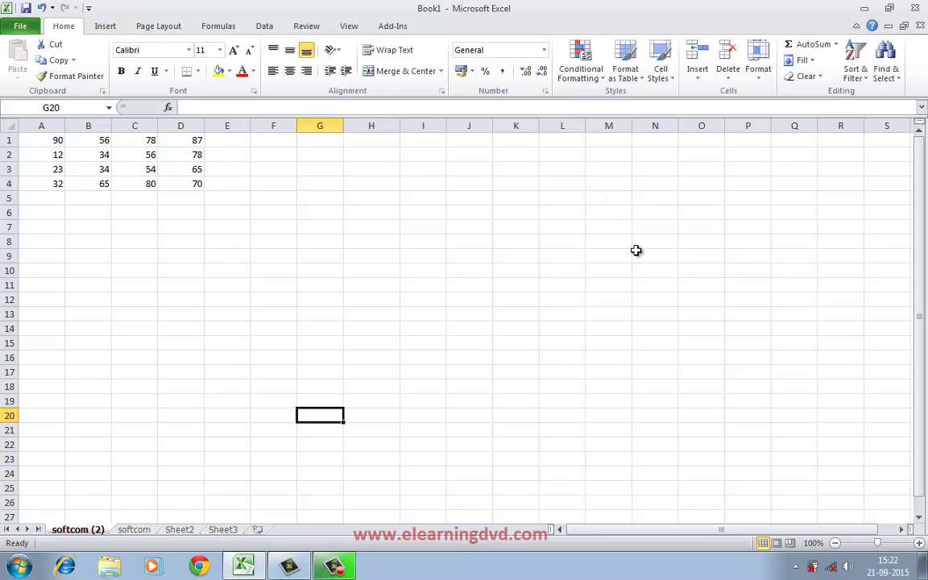
click(759, 78)
click(821, 302)
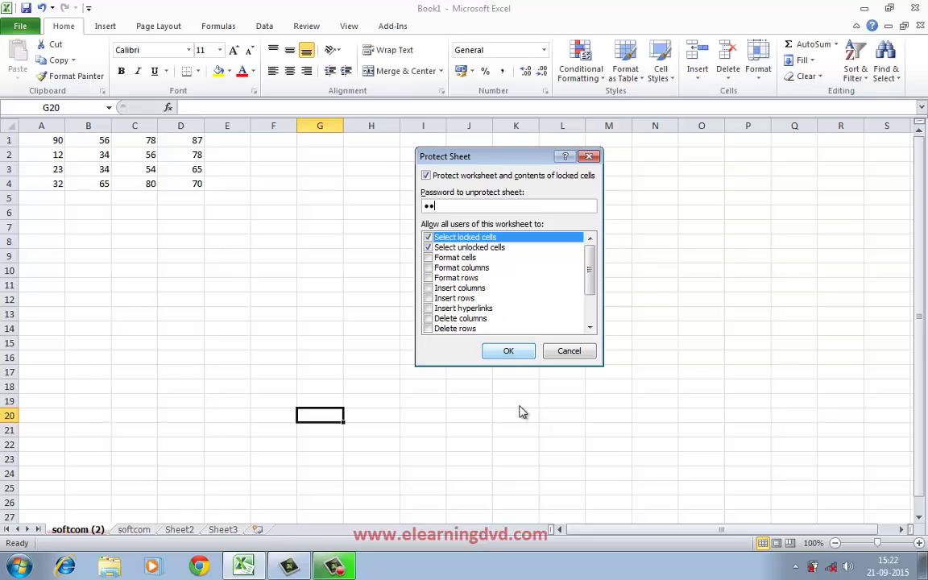
click(507, 351)
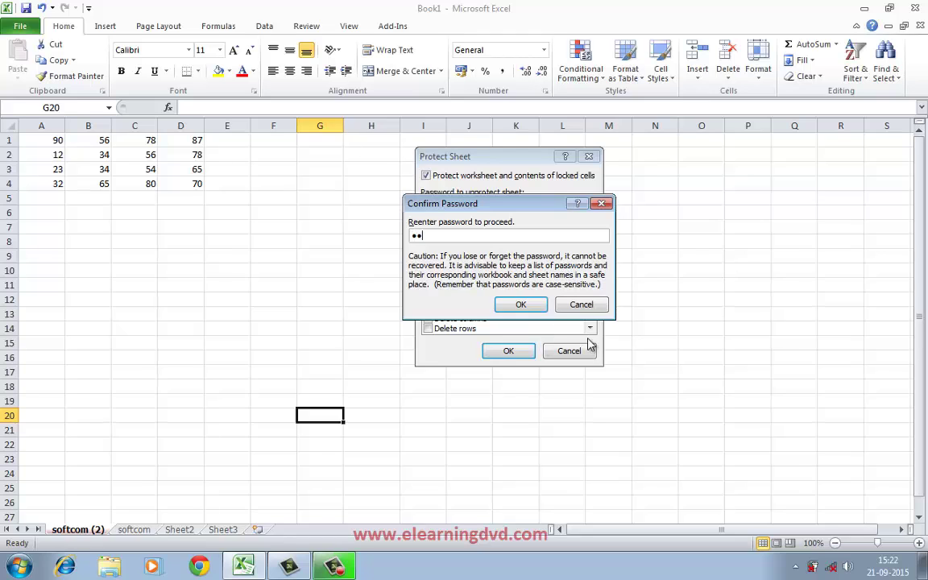
click(529, 304)
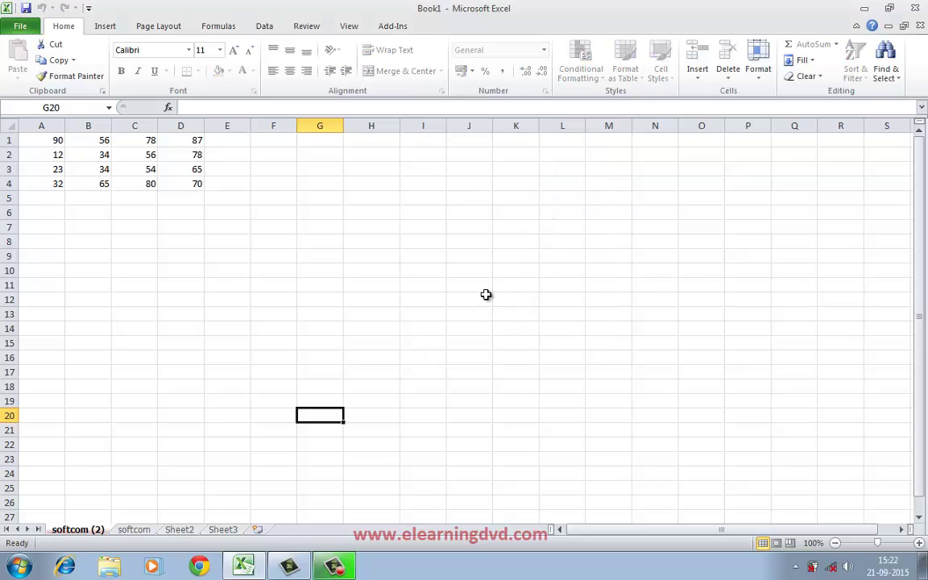
- Try to enter 1 in cell I10 of the protected worksheet
click(413, 275)
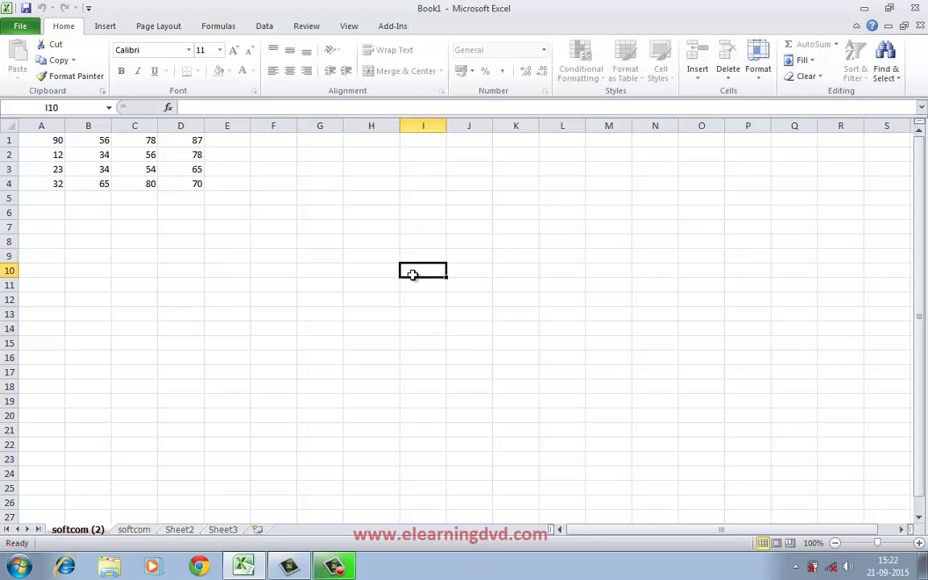
key(1)
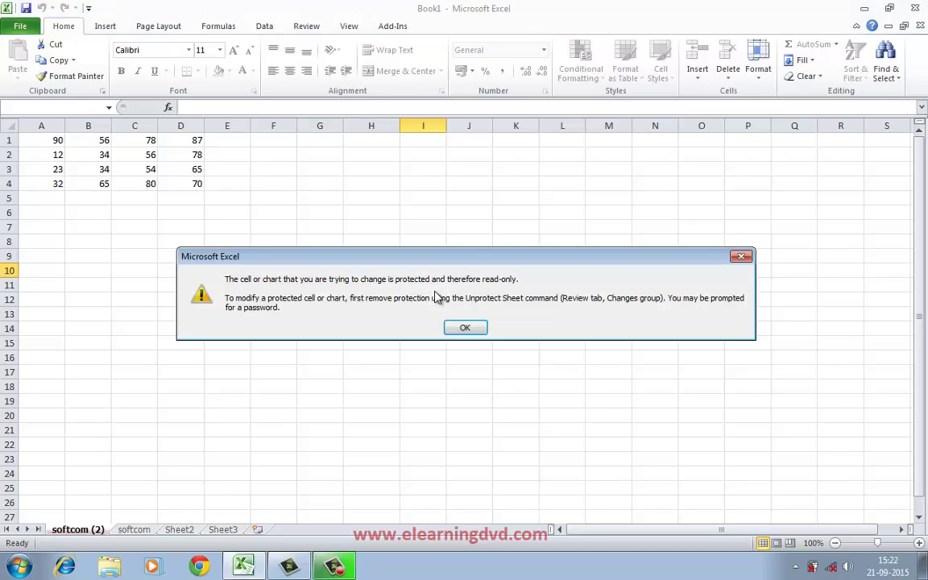
click(460, 327)
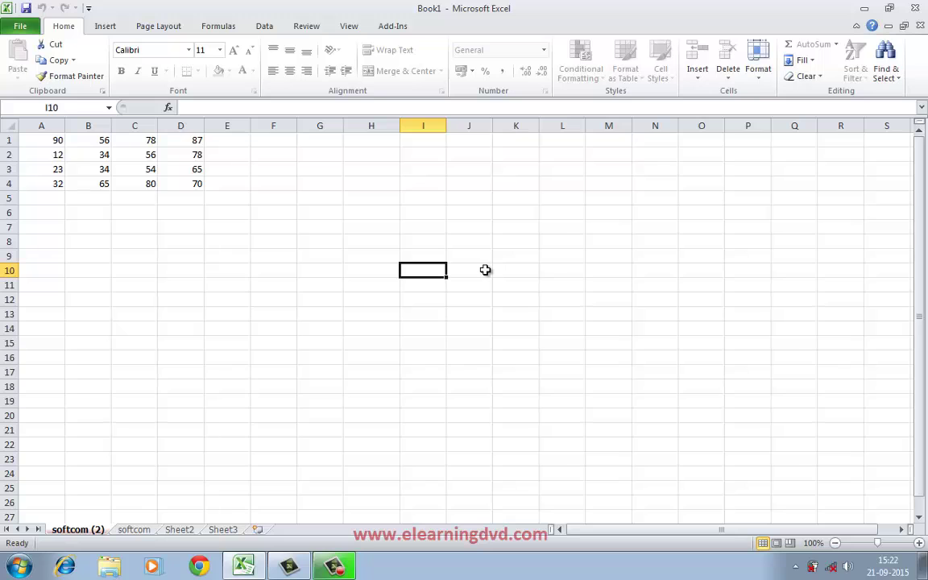
- Unprotect the worksheet by entering its sheet protection password
click(760, 72)
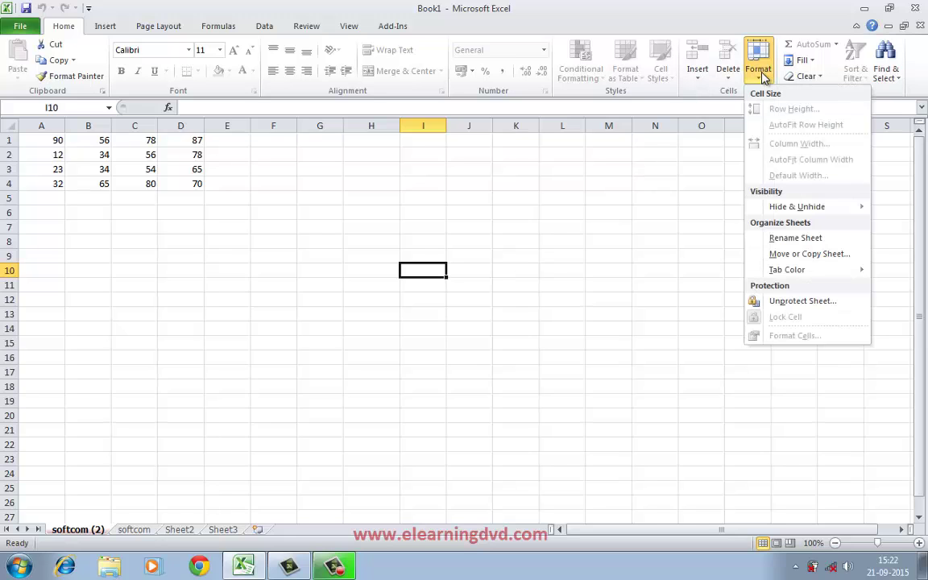
click(796, 301)
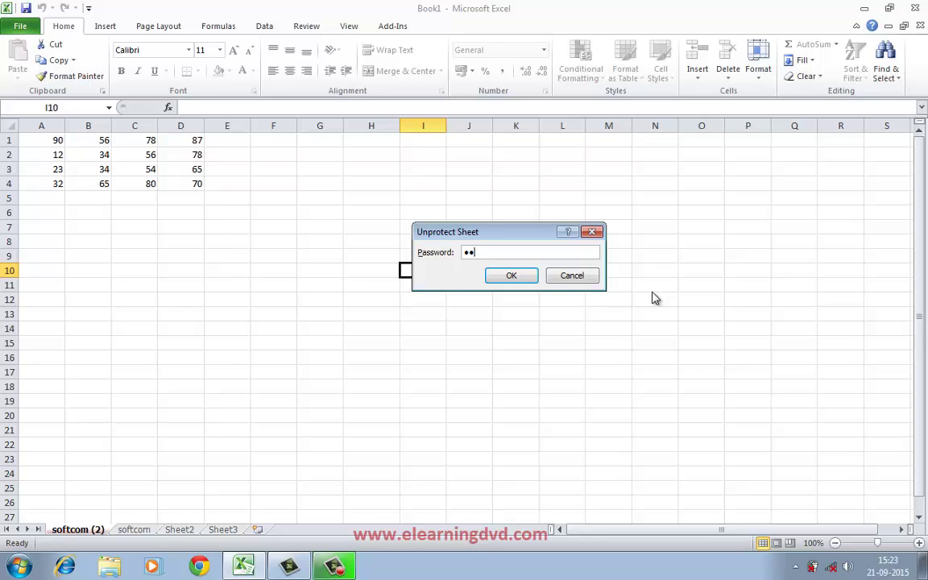
key(Return)
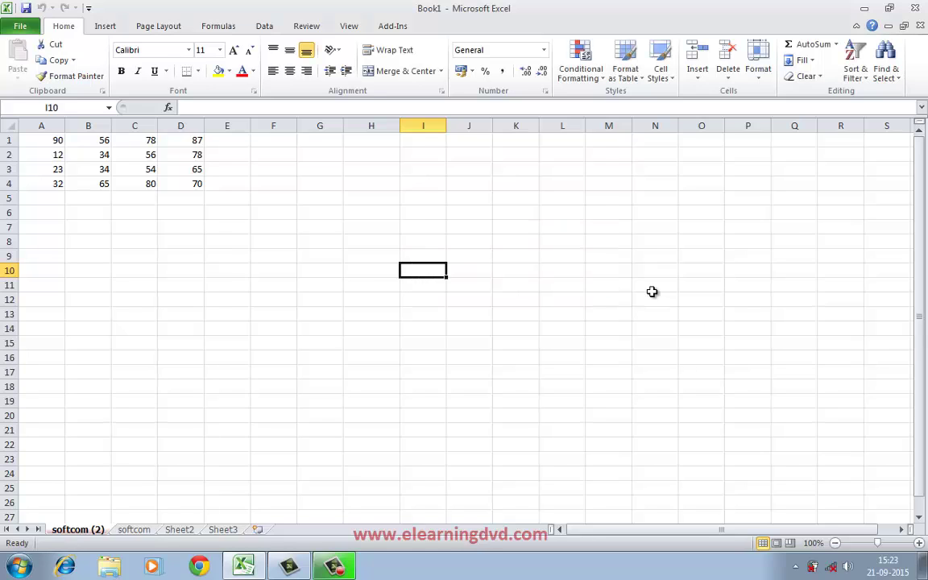
click(758, 71)
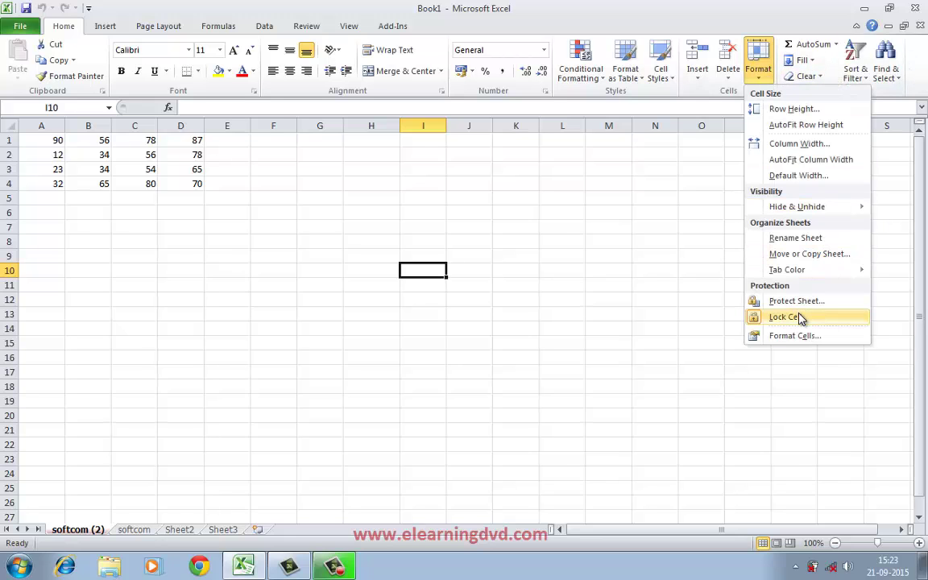
click(665, 395)
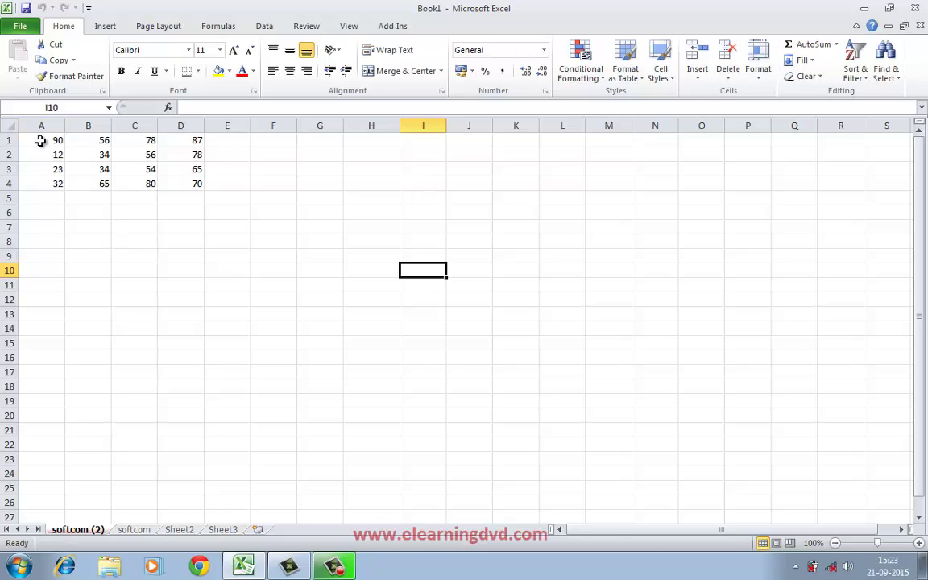
drag(40, 141, 54, 153)
click(264, 254)
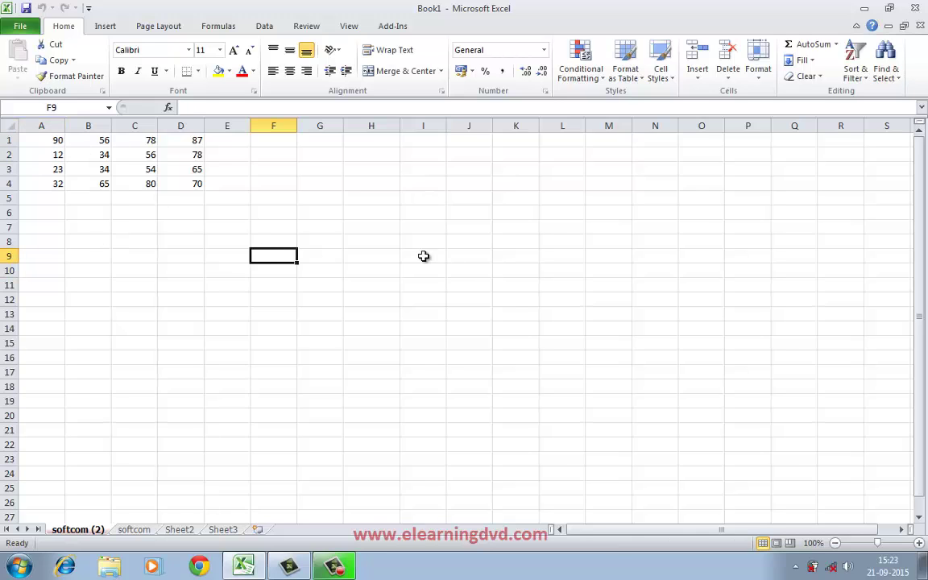
click(768, 76)
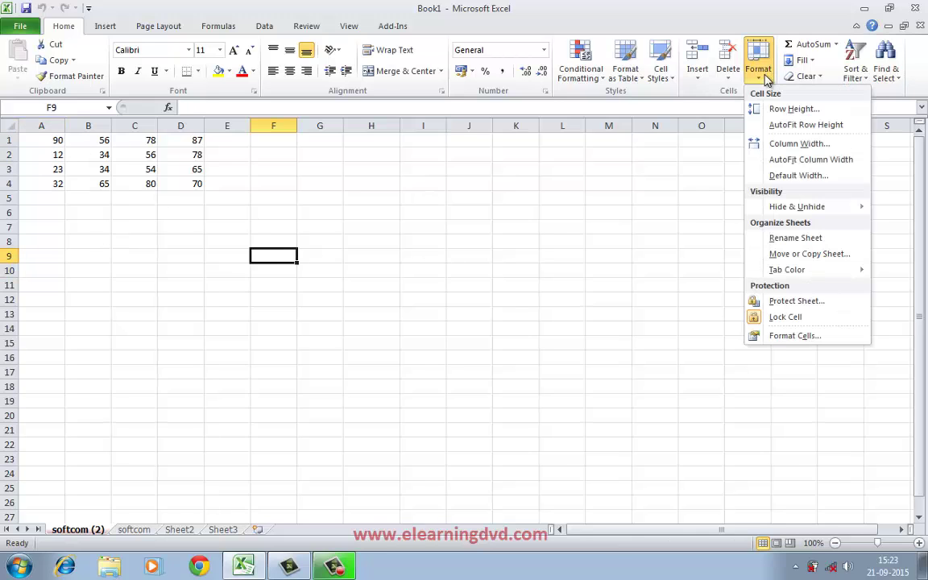
click(742, 361)
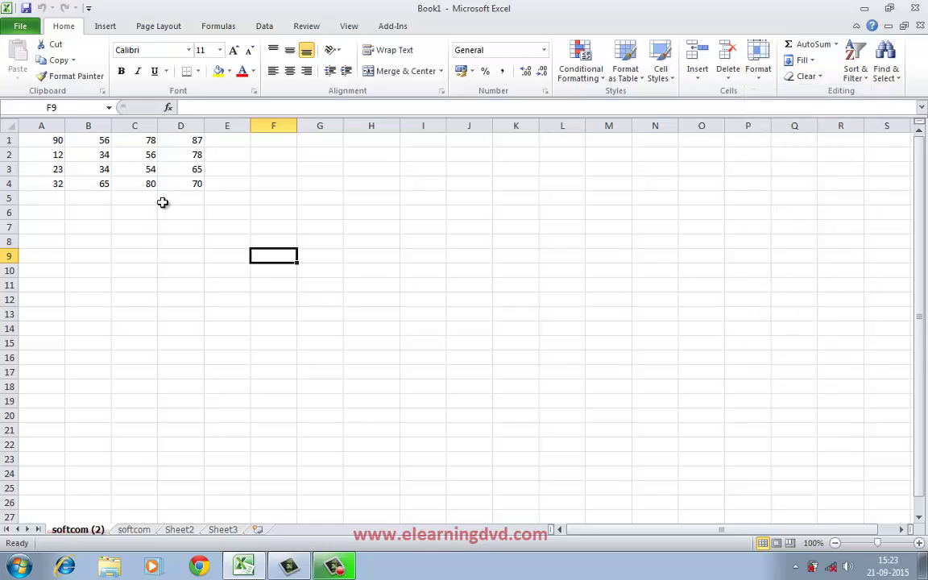
click(233, 198)
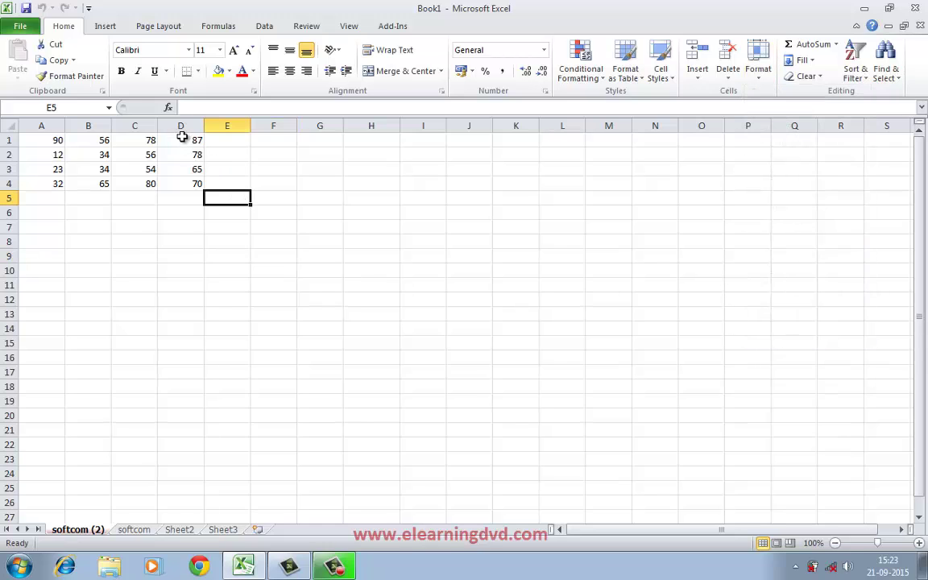
- Sum the values of D1:D4 into cell D5 with AutoSum
drag(183, 137, 187, 203)
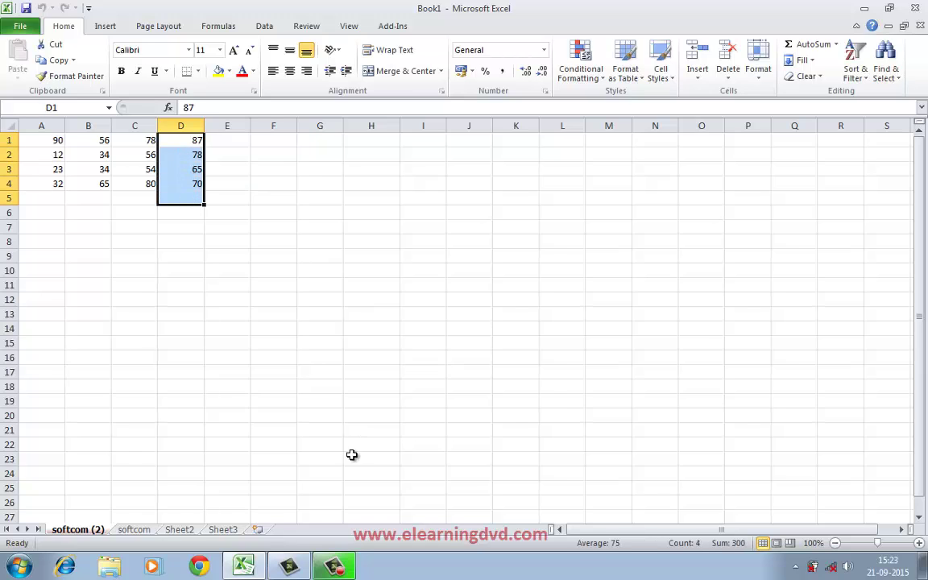
click(835, 46)
click(814, 62)
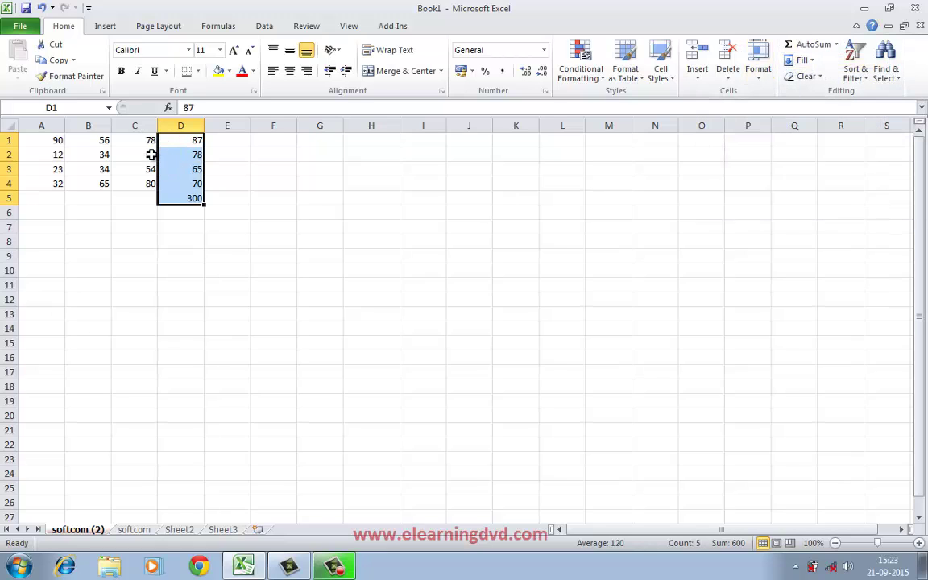
- Sum the values of A1:D1 into cell E1 with AutoSum
click(837, 45)
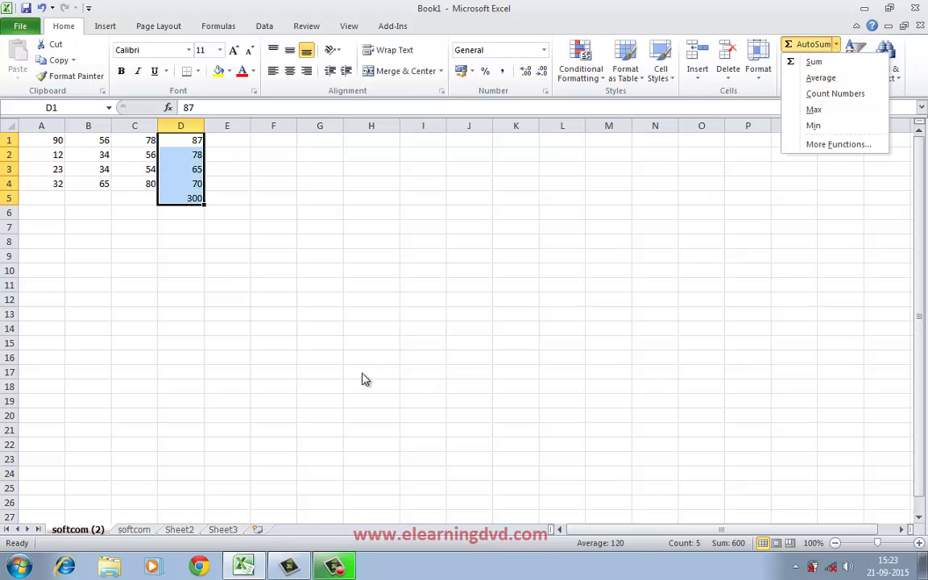
click(210, 219)
click(207, 233)
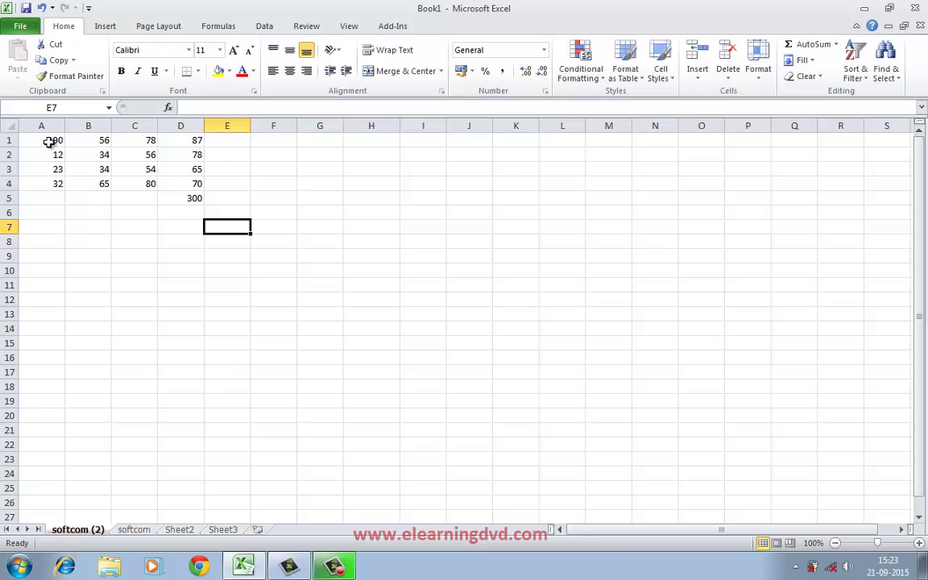
drag(53, 139, 240, 139)
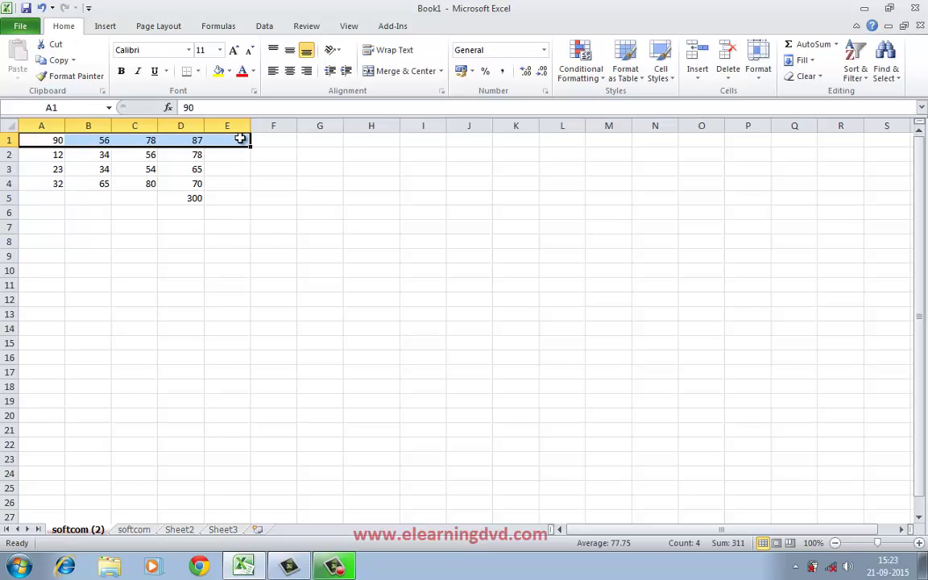
click(818, 45)
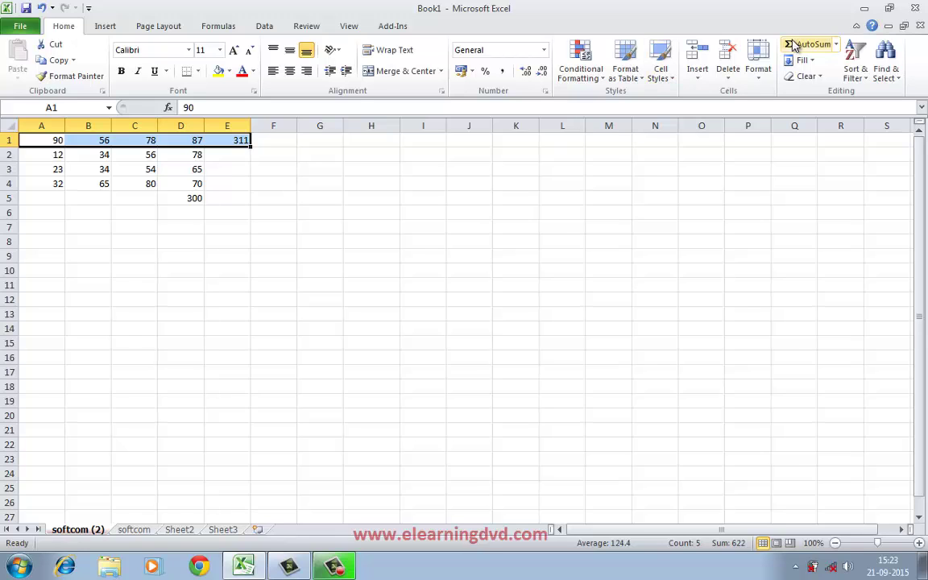
- Extend row 1 with AutoSum's Average of A1:E1 in F1 and Count Numbers of A1:F1 in G1
click(836, 44)
click(836, 77)
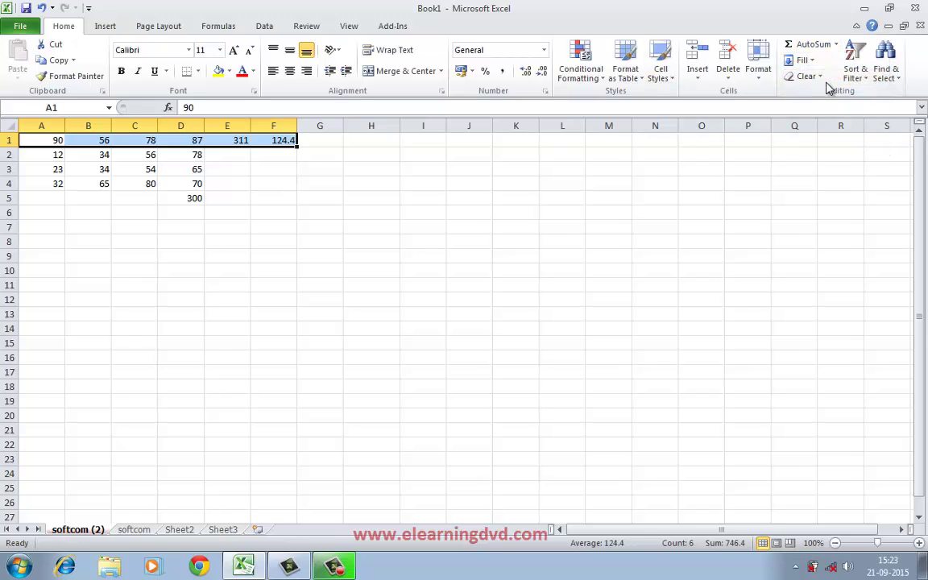
click(836, 44)
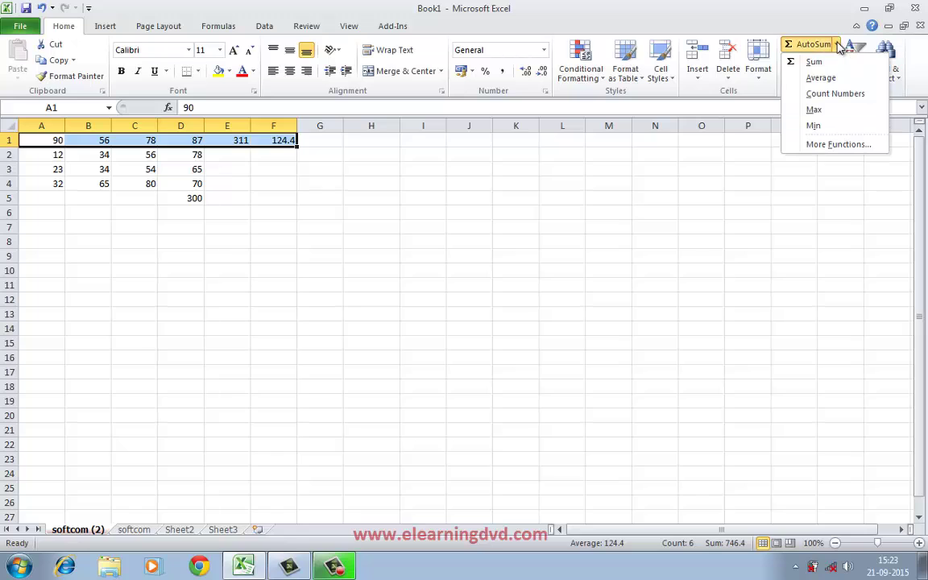
click(821, 95)
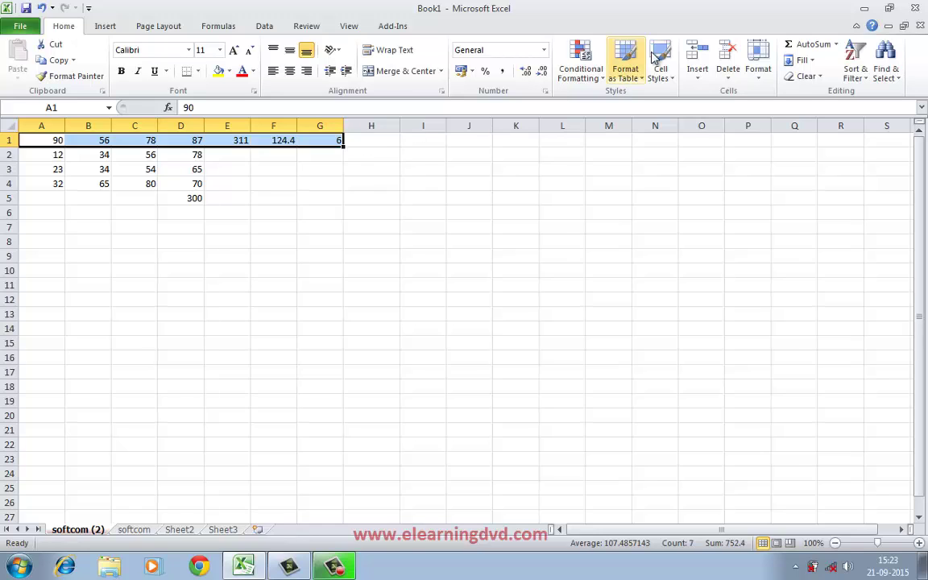
- Add AutoSum's Max of A1:G1 in cell H1 and Min of A1:H1 in cell I1
click(836, 44)
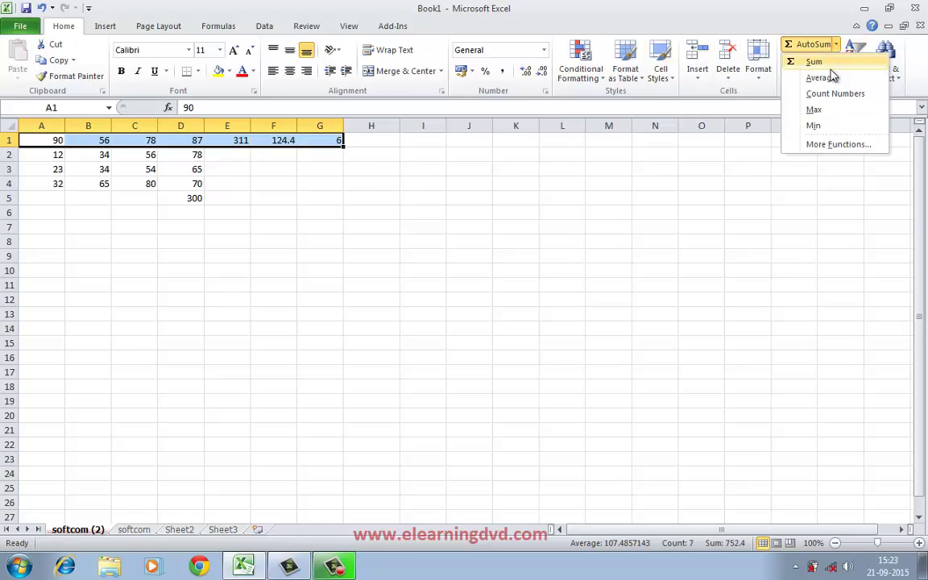
click(815, 110)
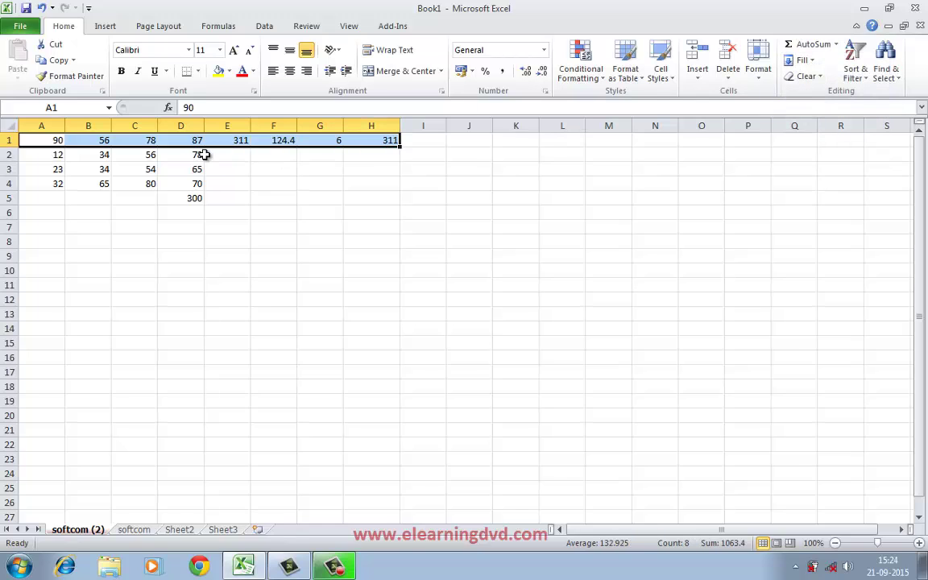
click(836, 46)
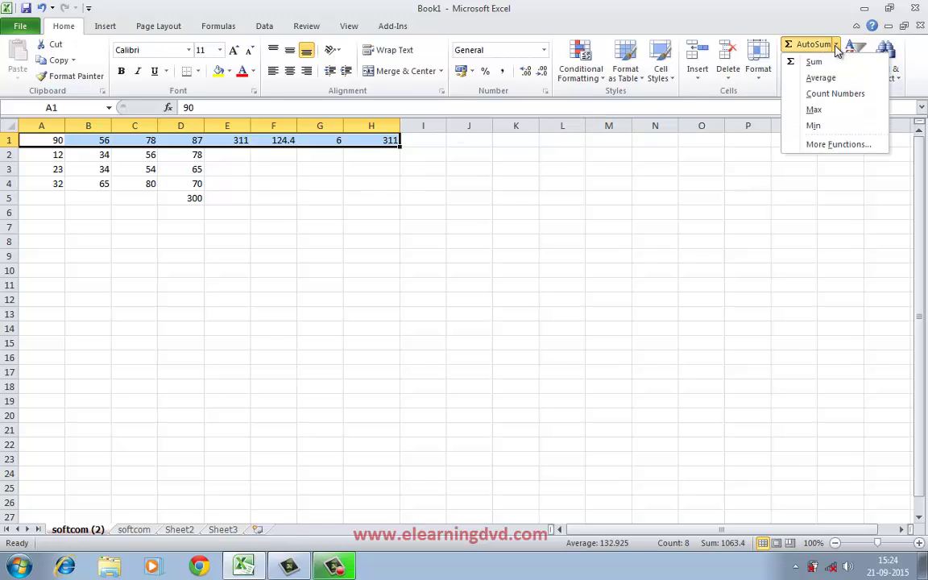
click(815, 126)
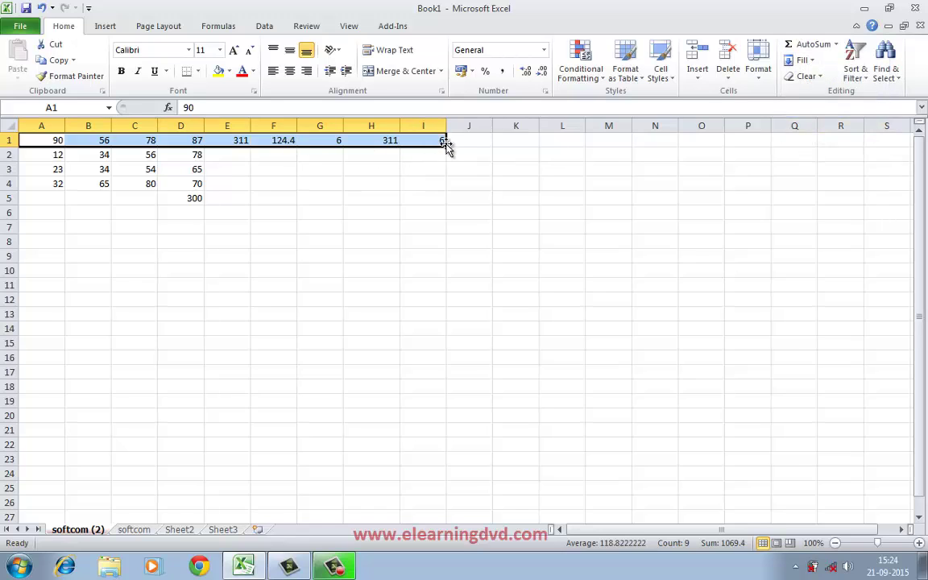
click(836, 46)
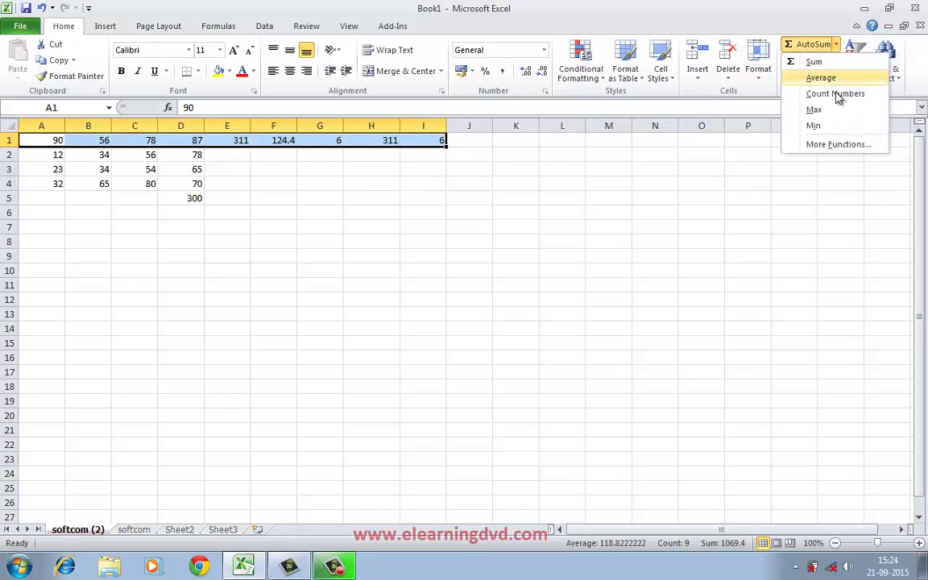
click(854, 244)
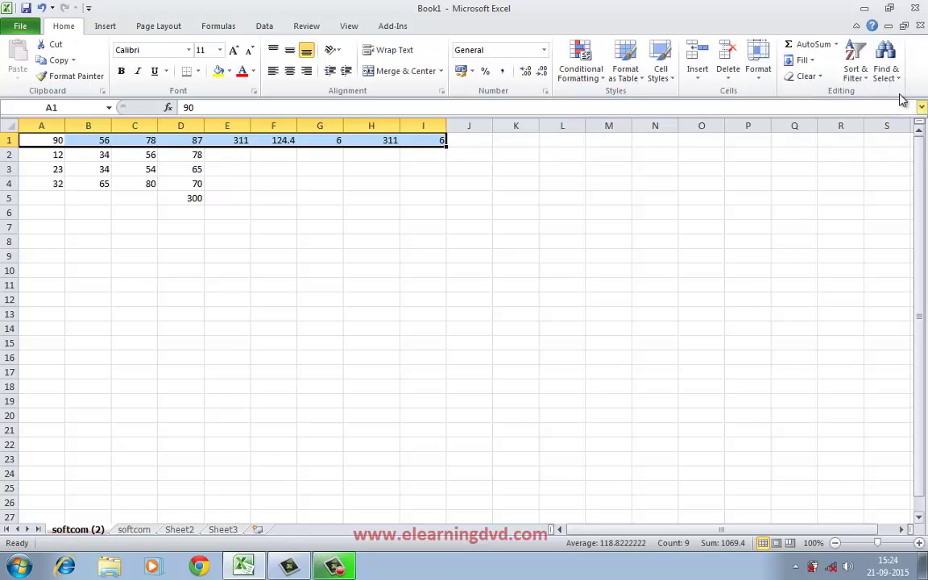
click(806, 60)
click(590, 331)
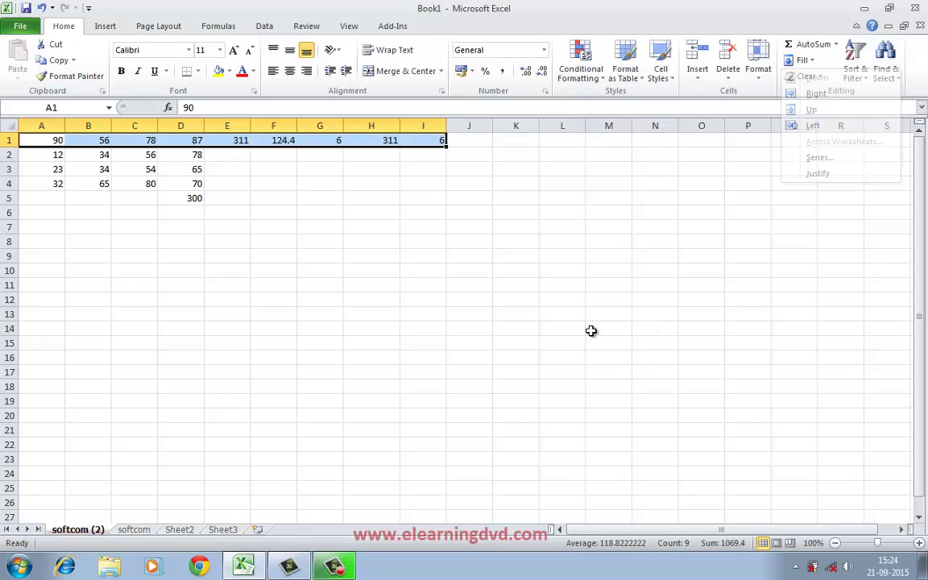
- Enter 8000 in cell I13 and fill it down through I27
click(420, 309)
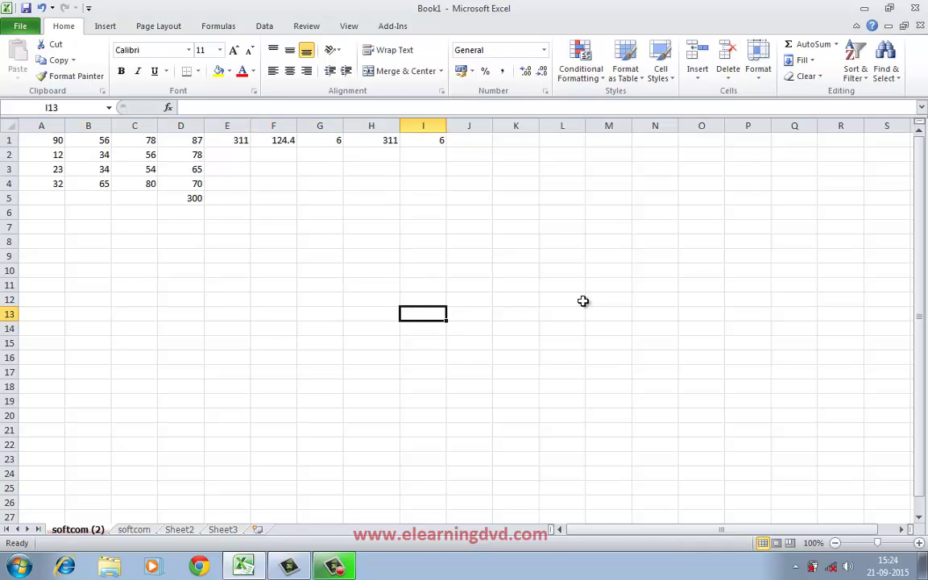
text(8000)
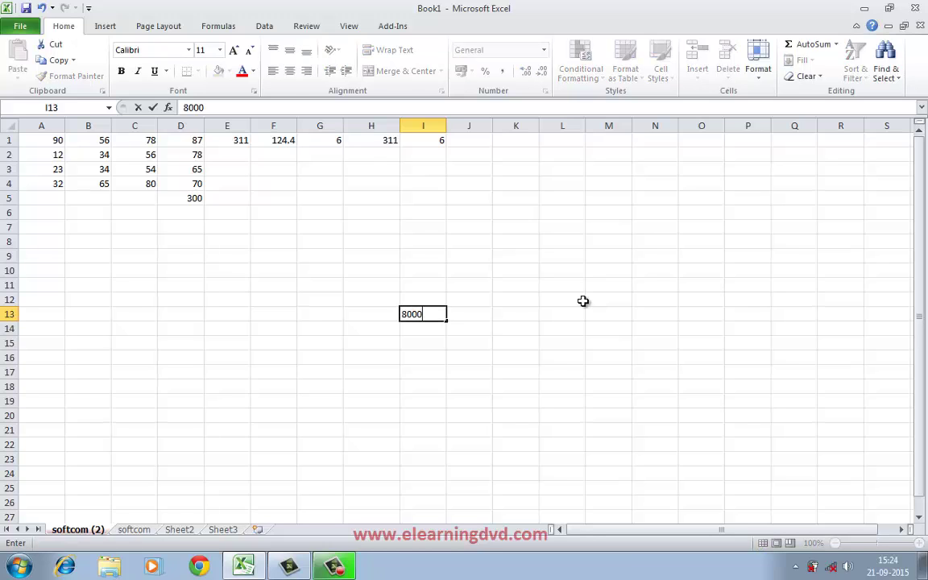
click(584, 300)
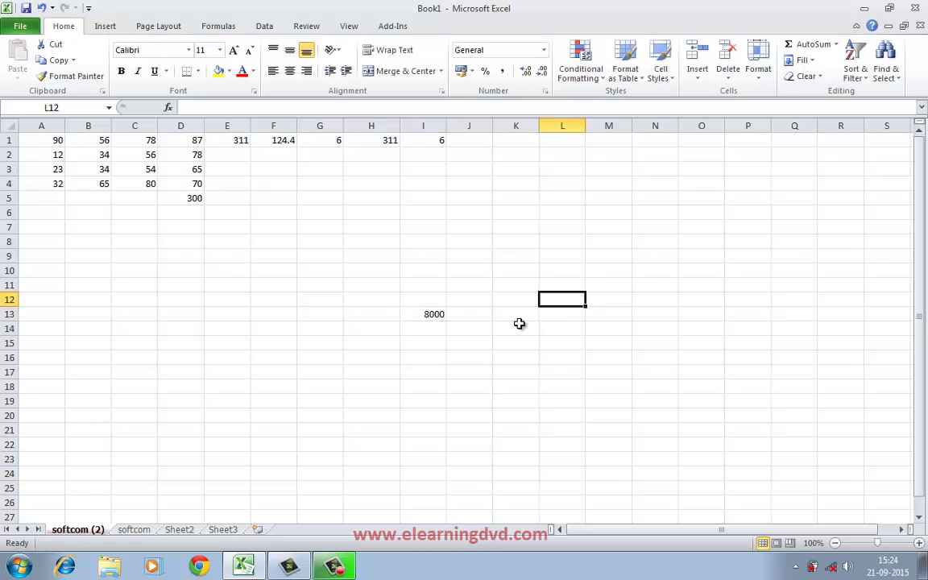
drag(421, 315, 418, 512)
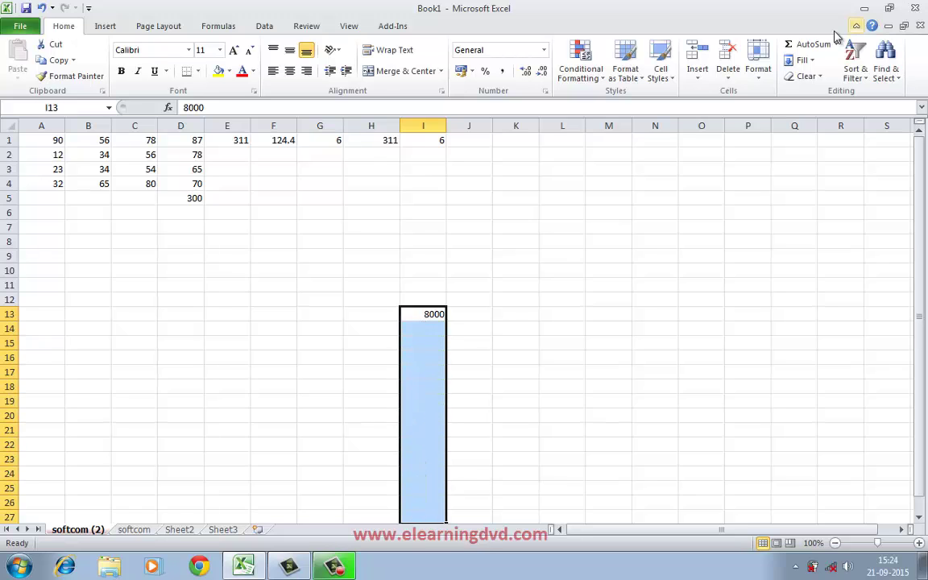
click(803, 60)
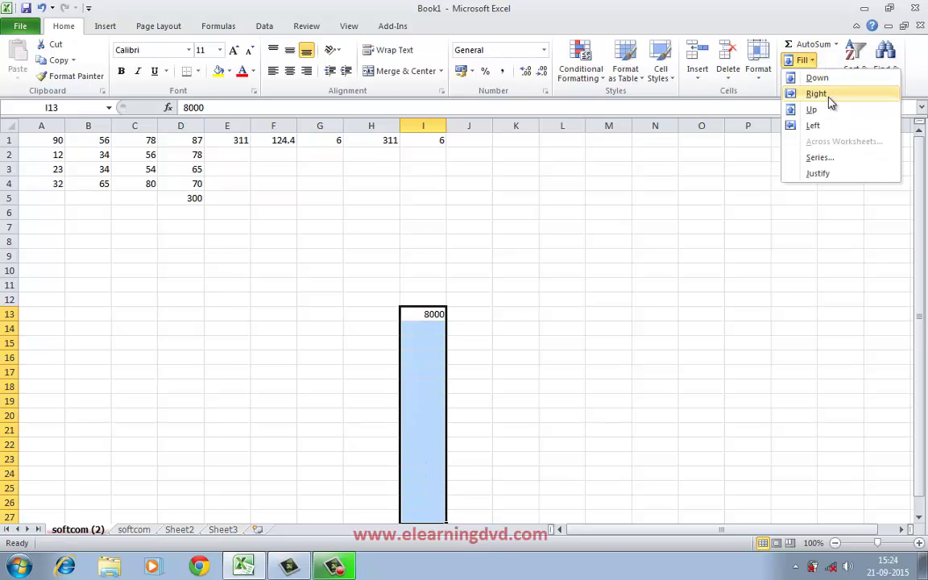
click(836, 83)
scroll(588, 337, down, 2)
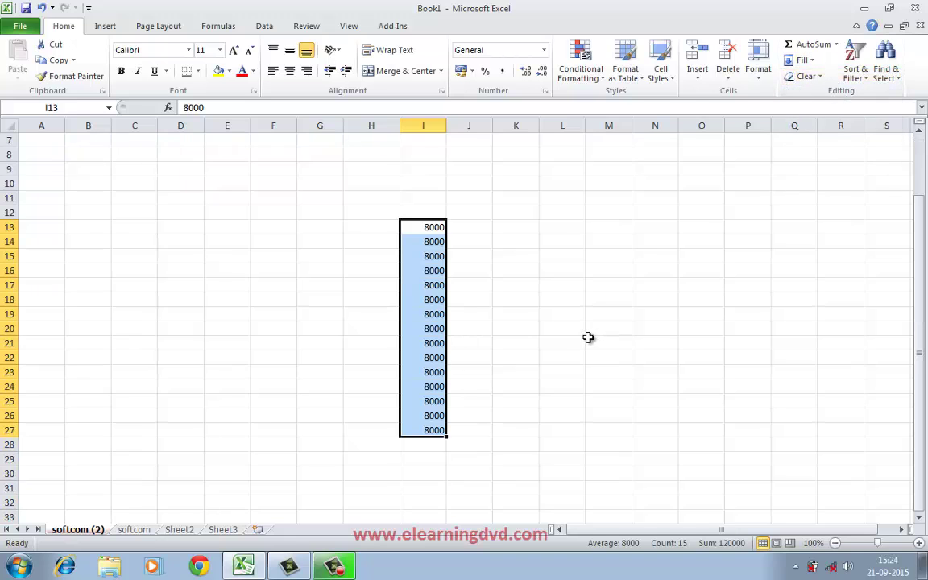
click(585, 328)
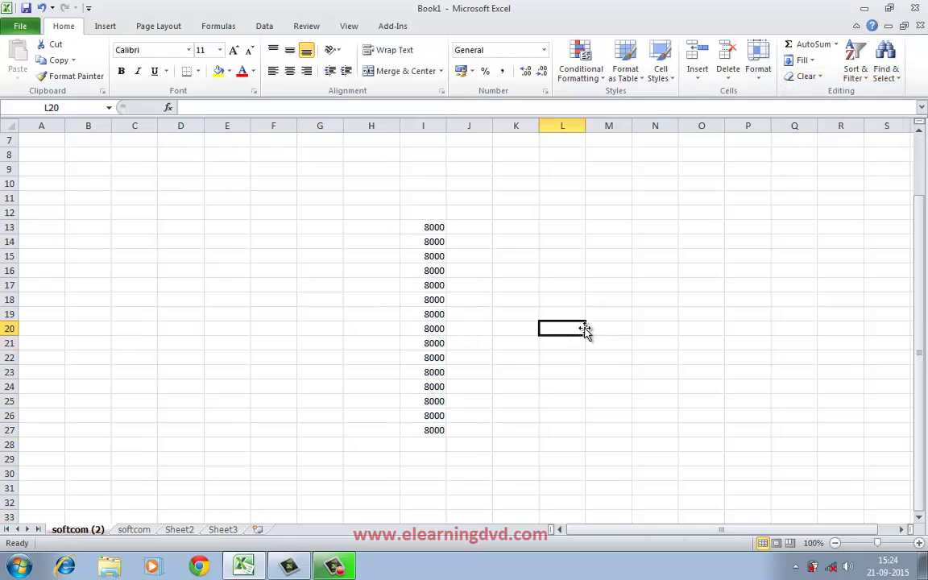
- Fill the 8000 values in I13:I27 to the right through column N
drag(421, 227, 640, 428)
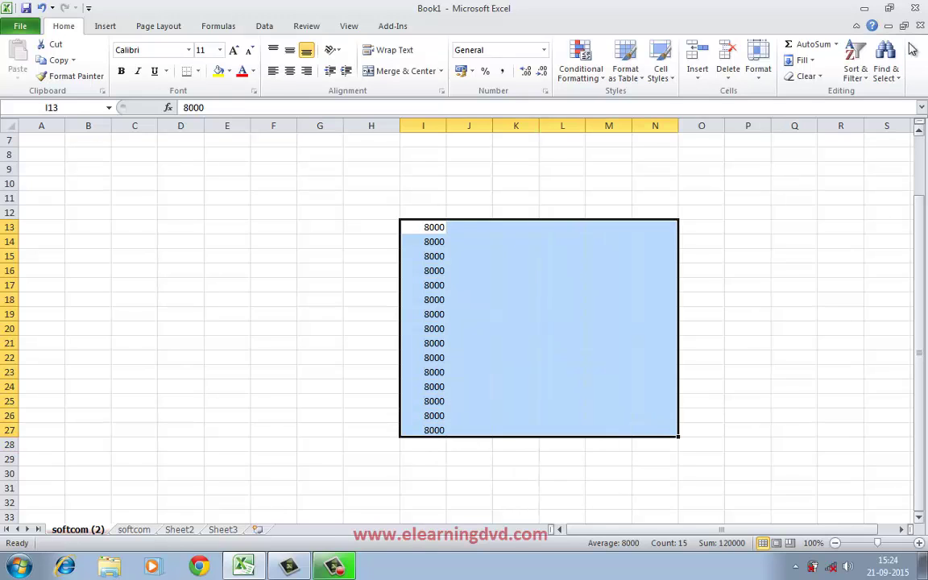
click(803, 60)
click(811, 103)
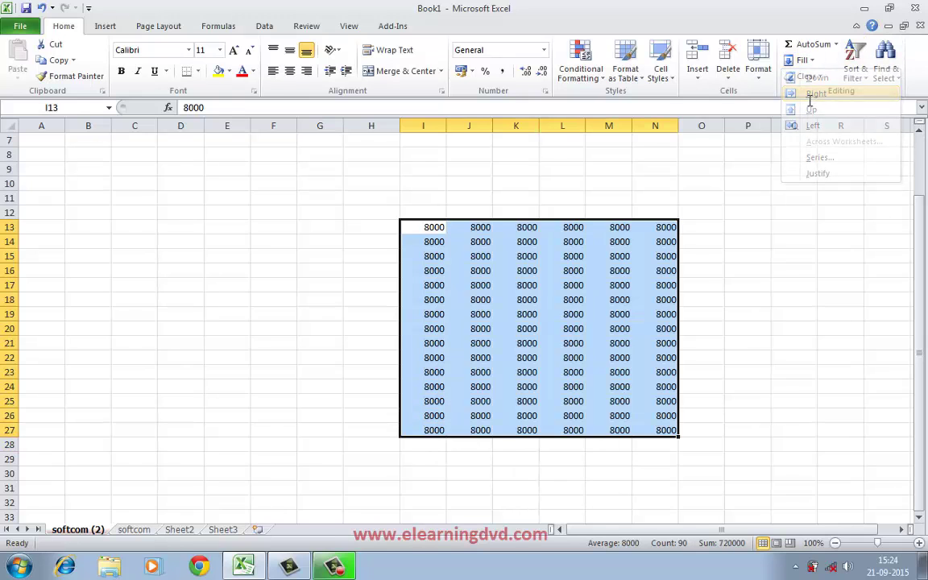
click(756, 241)
- Fill the 8000 values of row 13 upward to row 5 across columns I to O
scroll(725, 250, up, 2)
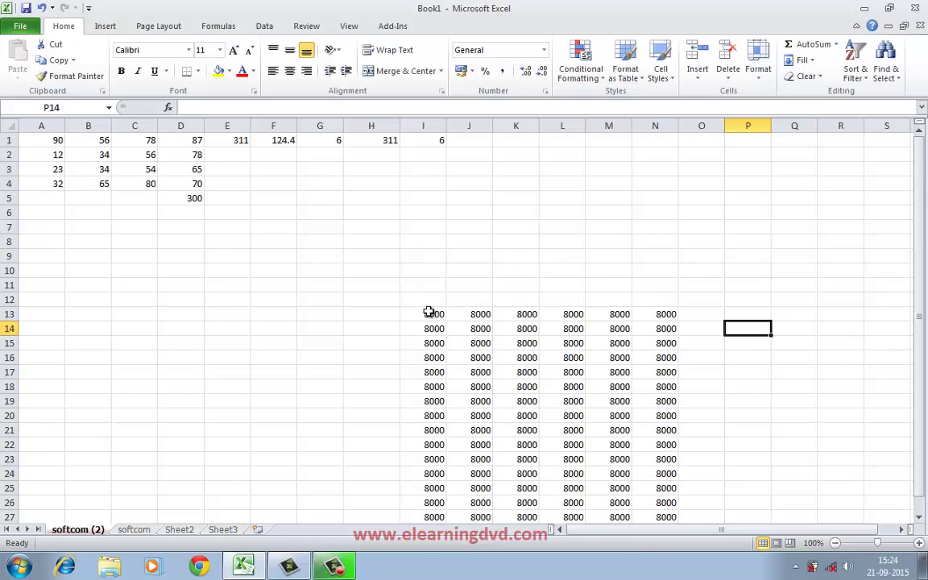
drag(428, 312, 686, 191)
click(814, 59)
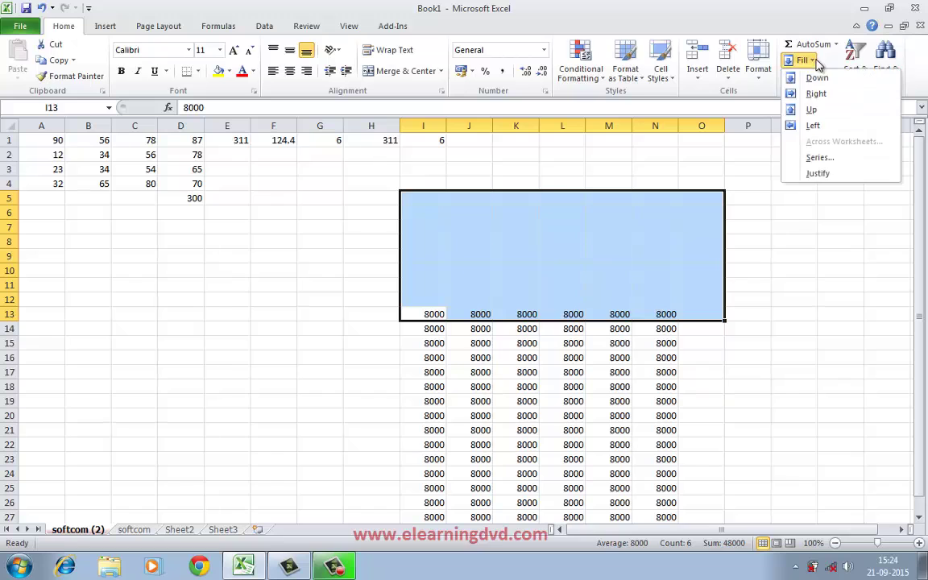
click(811, 111)
click(792, 267)
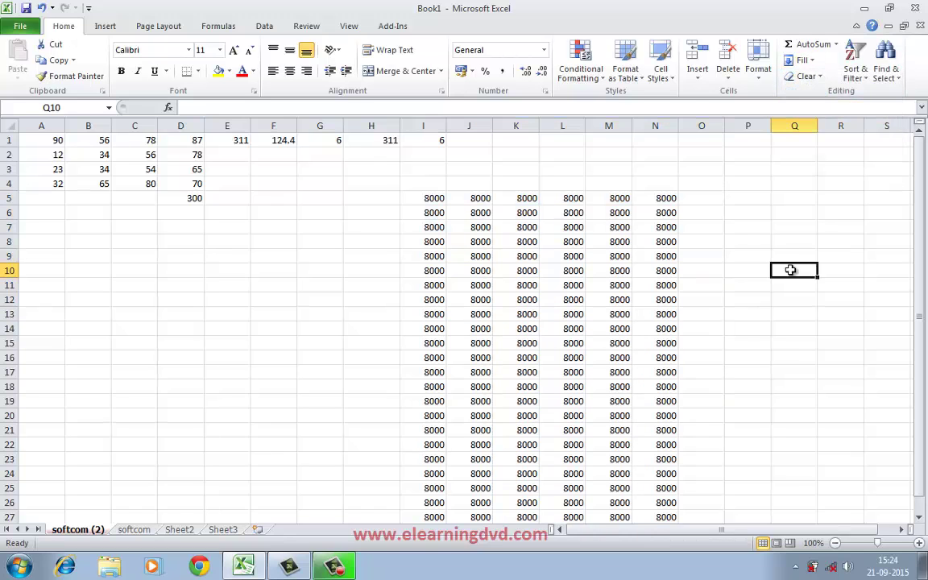
- Enter 5 in cell F6 as the starting value of a series
click(809, 61)
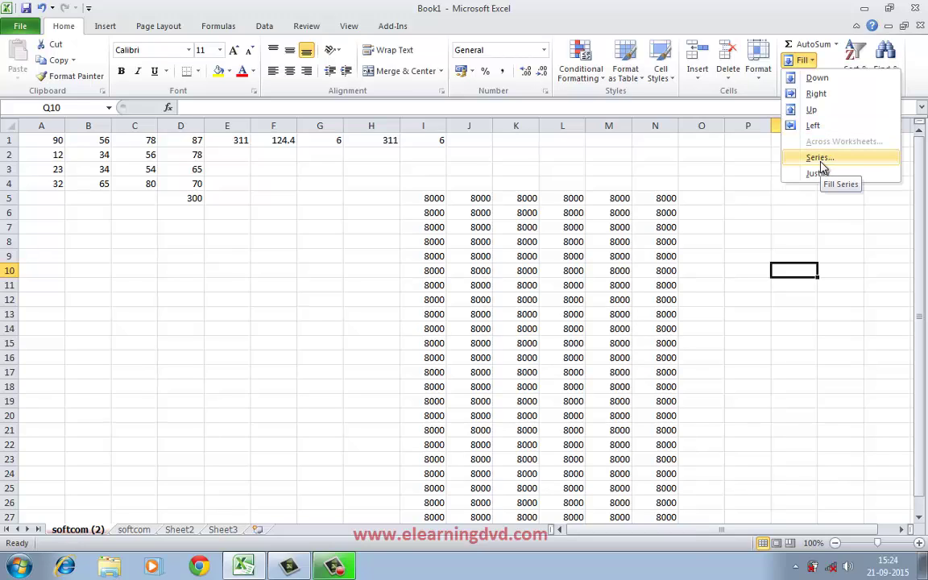
key(Escape)
scroll(645, 233, down, 1)
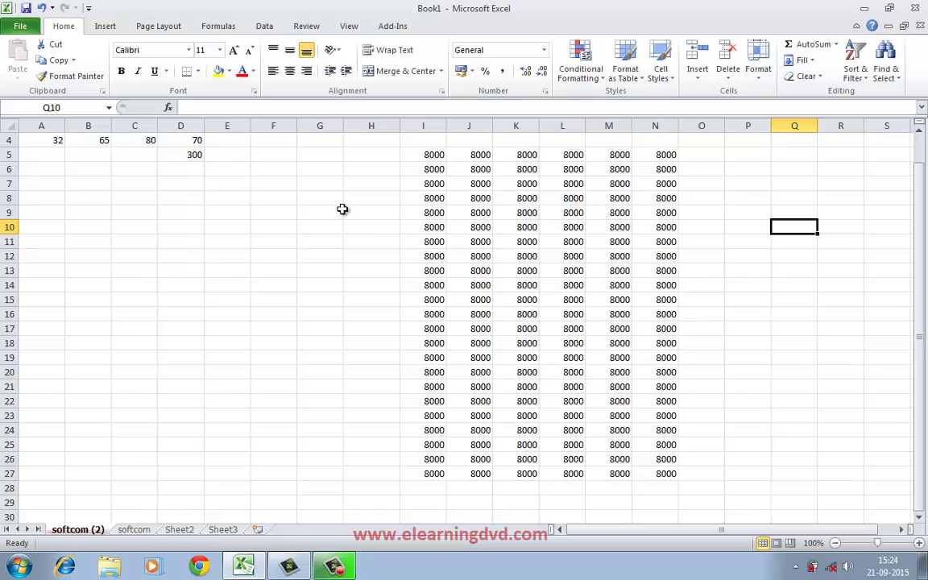
click(269, 171)
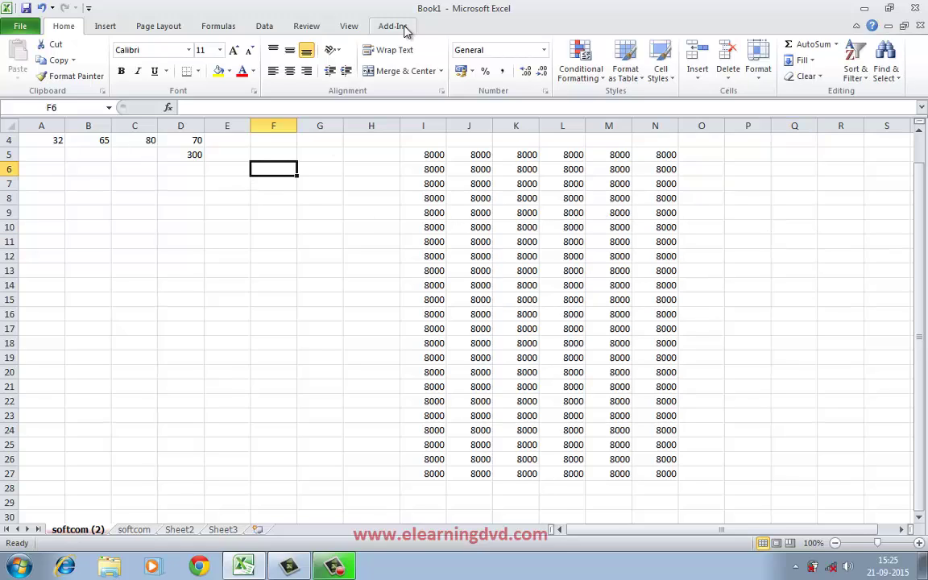
text(5)
click(318, 181)
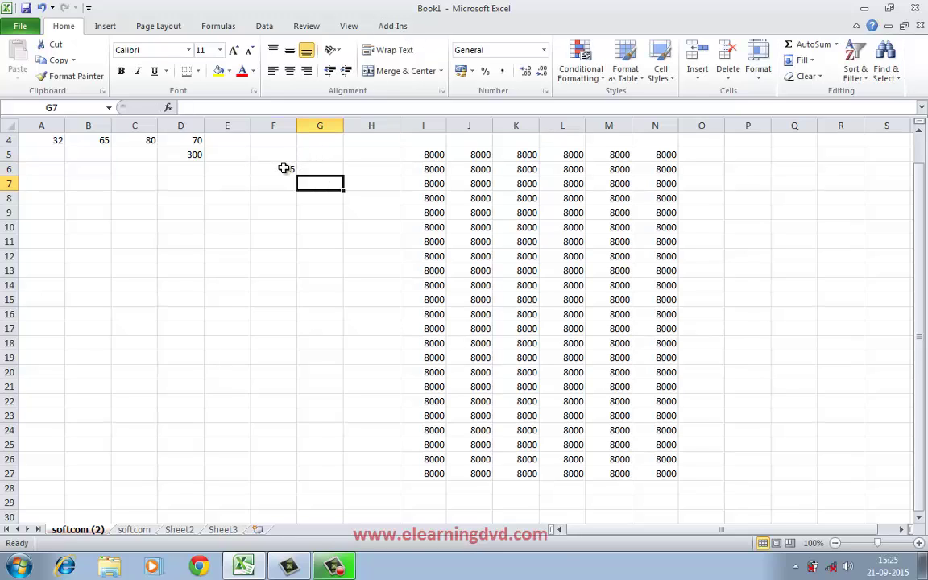
- Fill column F from F6 downward with a linear series in columns, using a step value of 5
drag(284, 168, 277, 211)
drag(251, 335, 311, 504)
scroll(316, 402, up, 20)
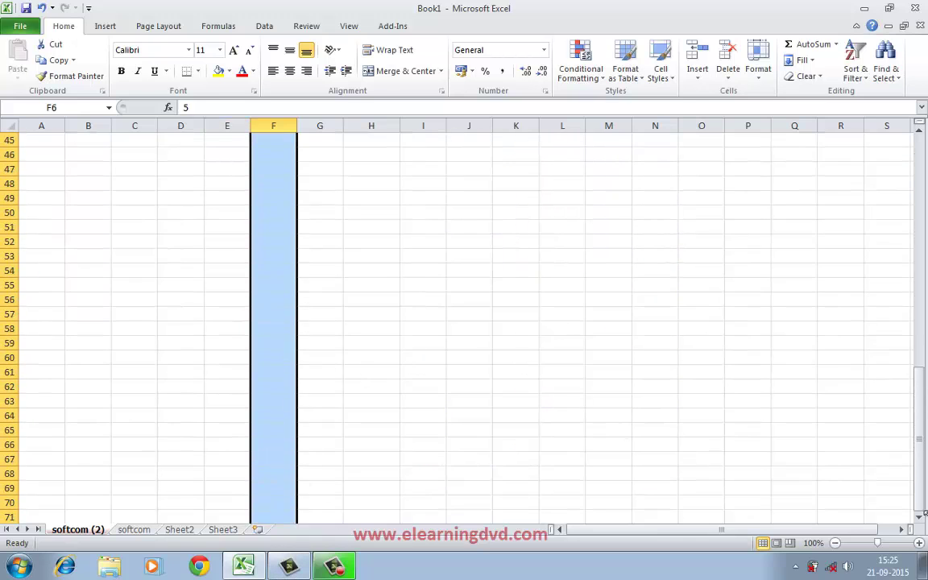
drag(921, 420, 920, 141)
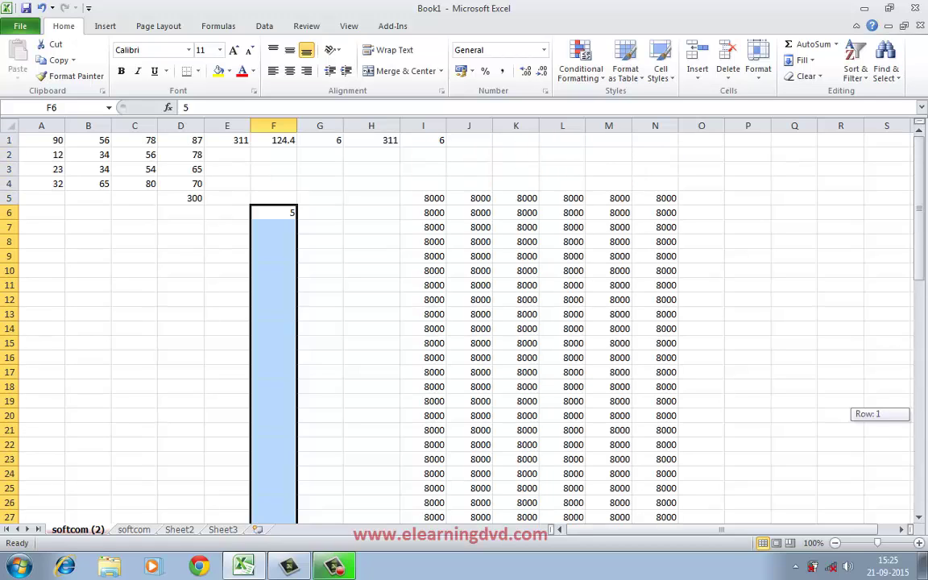
click(802, 60)
click(819, 158)
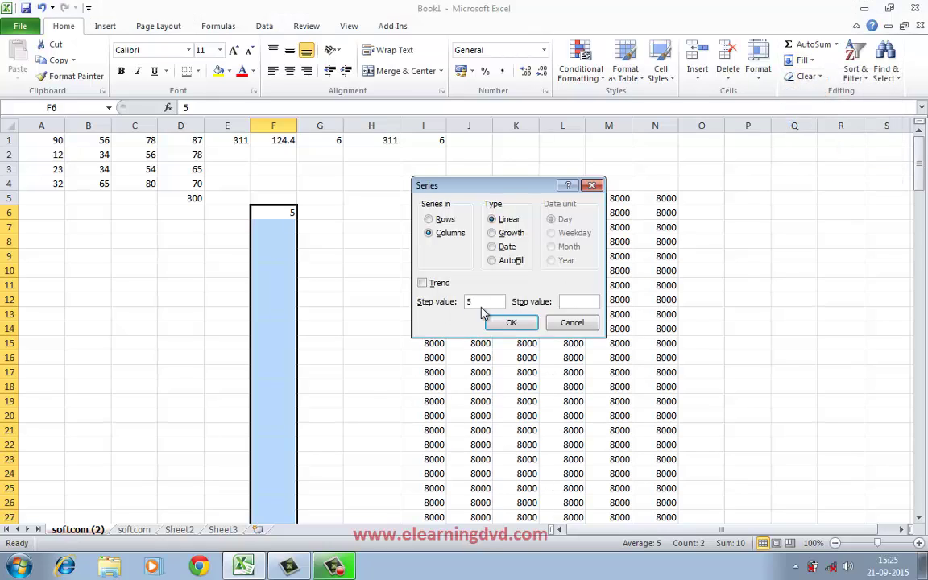
click(568, 302)
click(506, 323)
scroll(313, 330, down, 1)
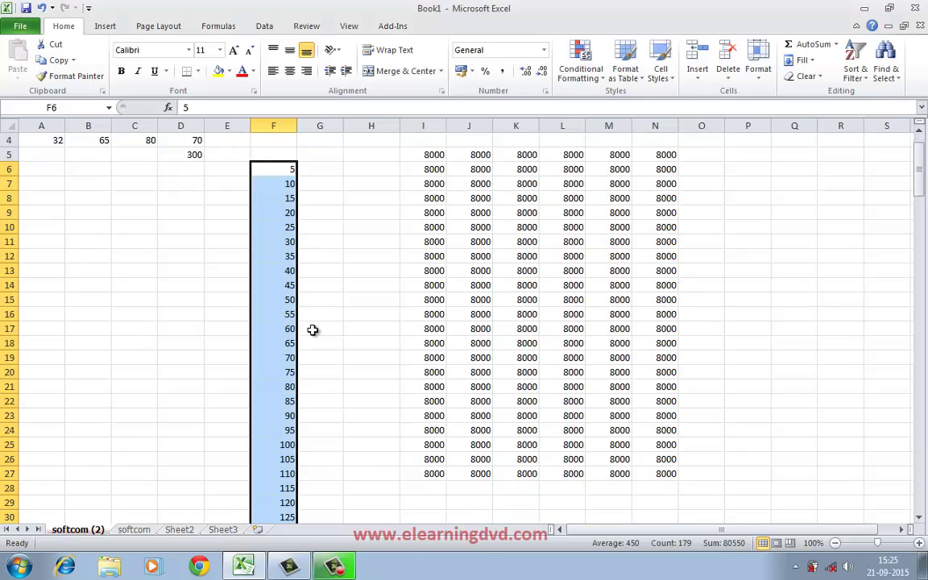
scroll(312, 330, down, 20)
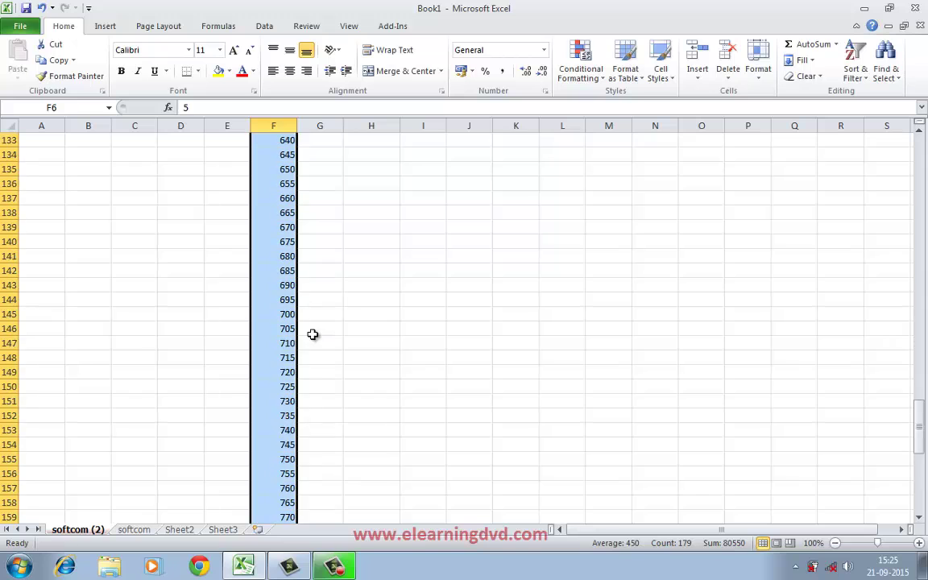
scroll(312, 334, down, 16)
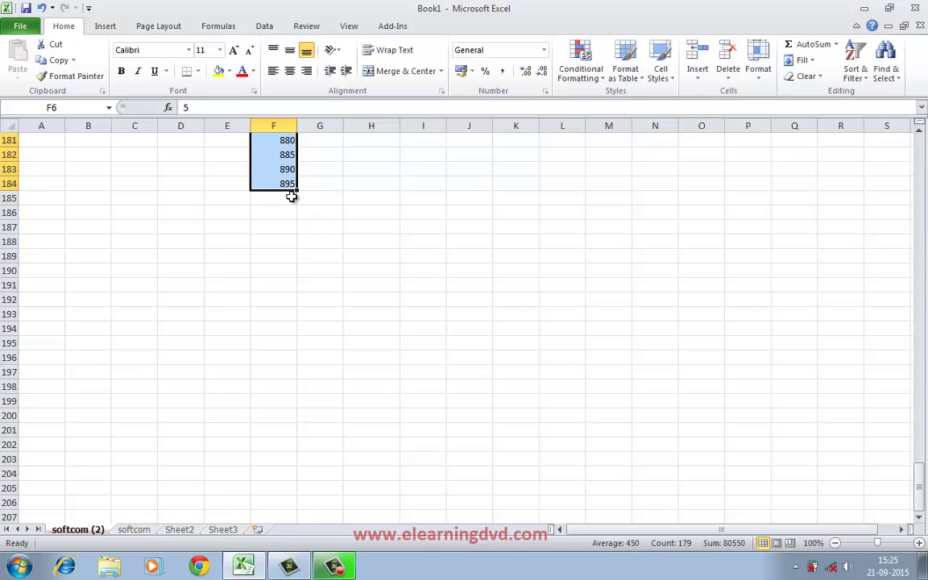
click(761, 73)
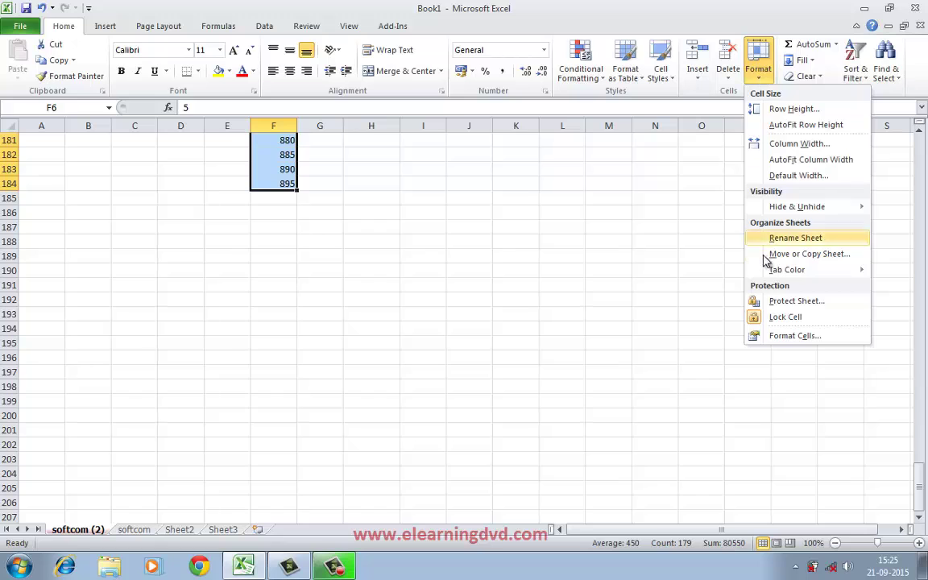
click(805, 61)
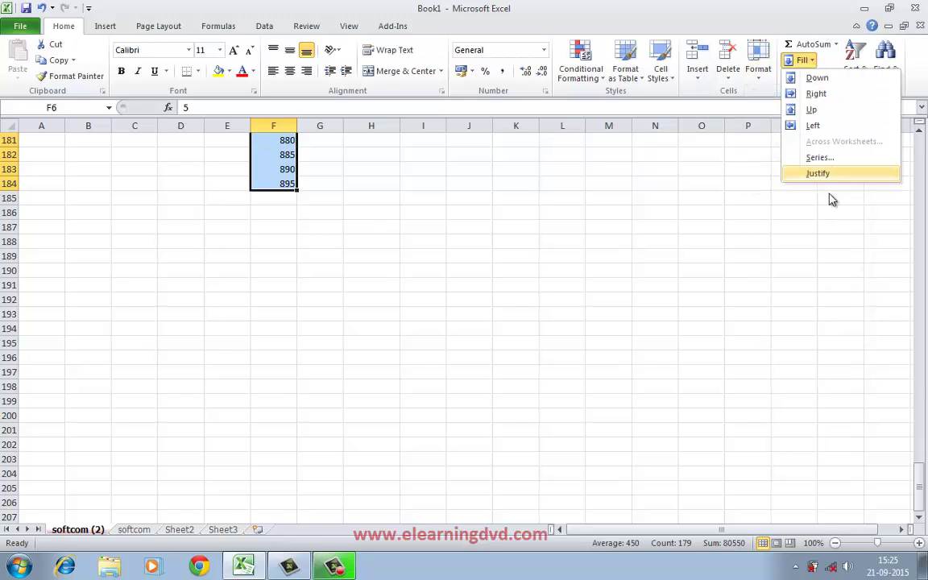
click(666, 284)
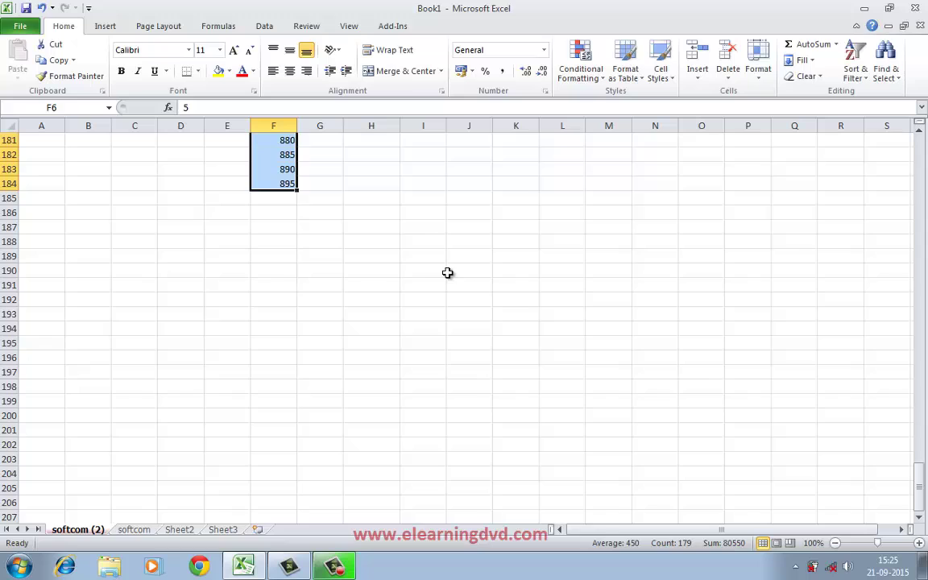
- Enter the sample text "ghuir giu viuviuevteiutiuetgiueriuerty iuty eiuyter iutyeiuteiutytietierteiy" in cell H189, below the end of the series
click(389, 259)
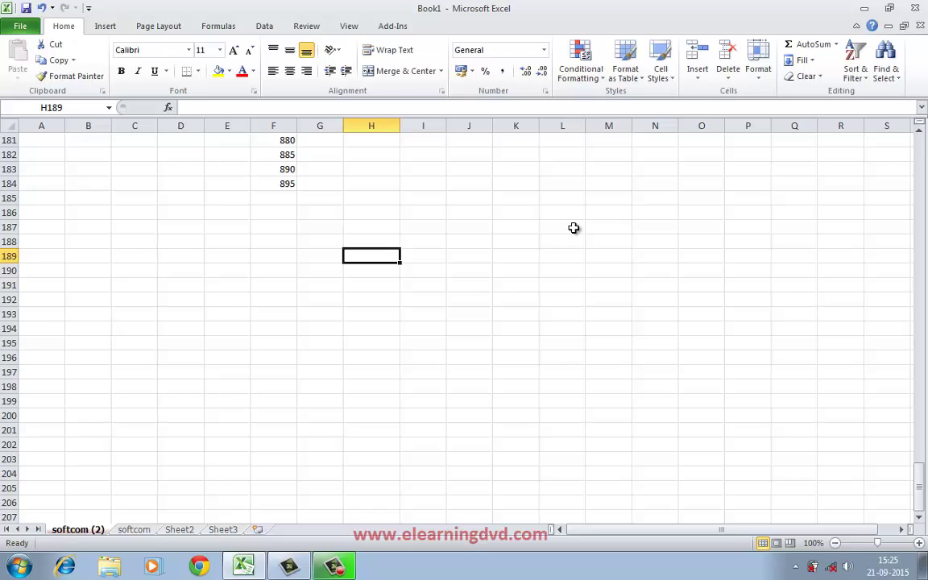
text(ghuir giu viuviuevteiutiu)
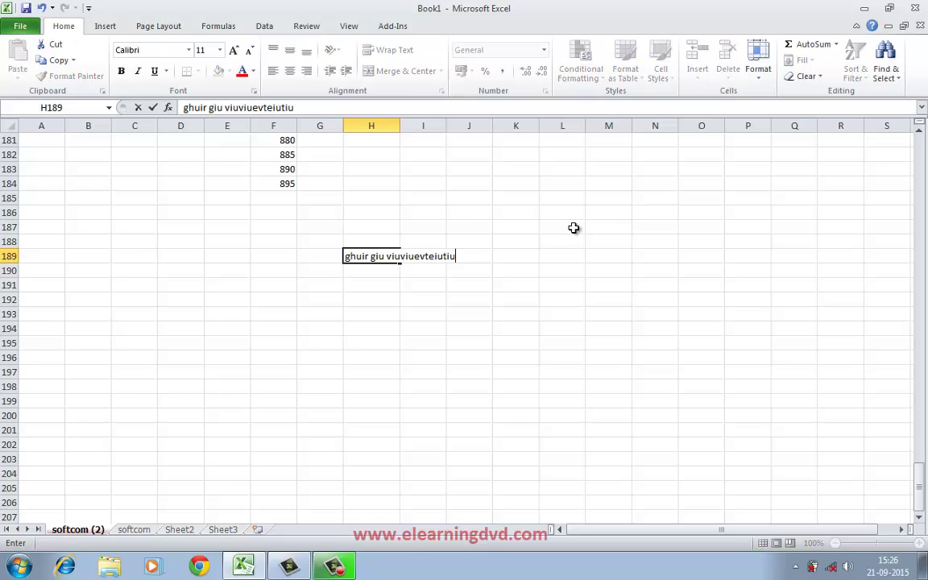
text(etgiueriuerty iuty eiuyter iutyeiuteiuty)
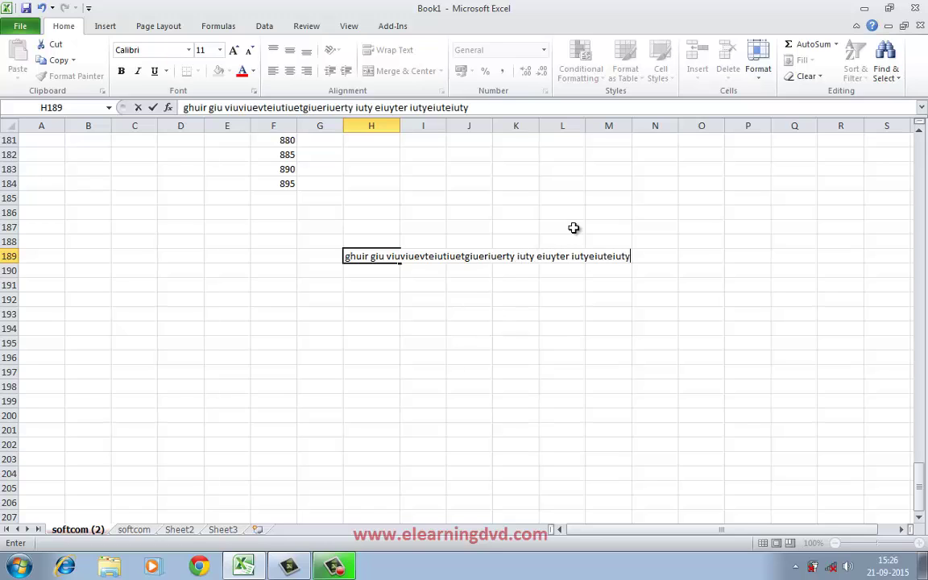
text(tietierteiy)
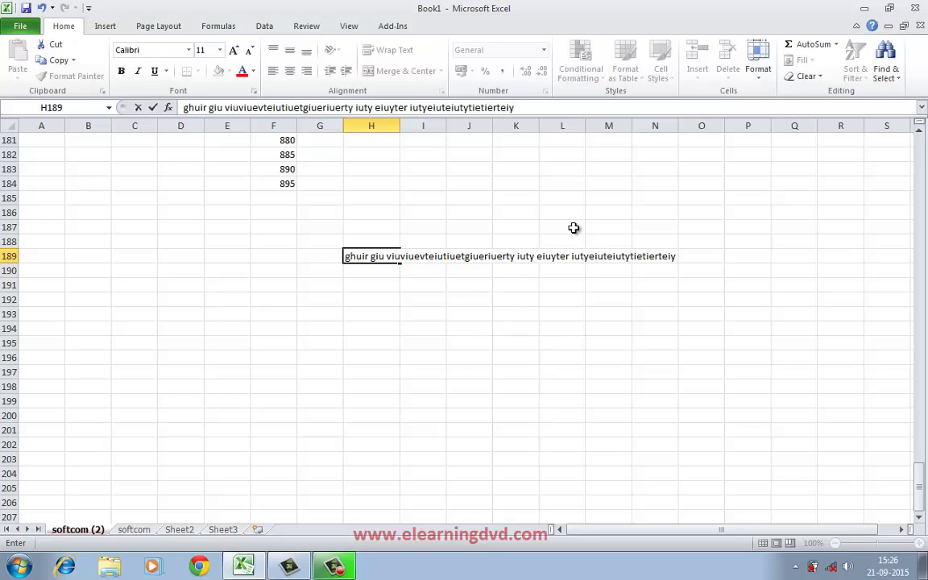
click(563, 342)
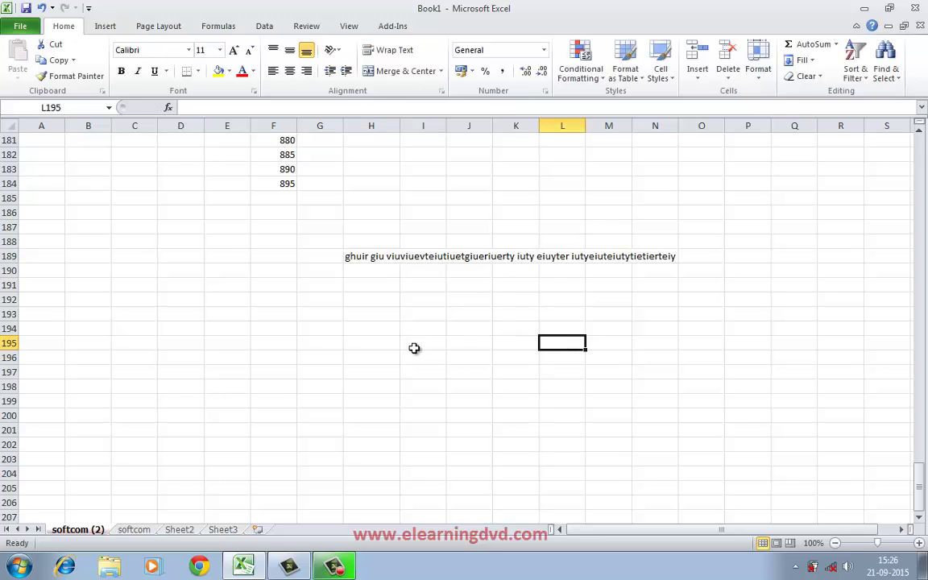
- Justify the long text of cell H189 with Fill, letting it extend into the cells below, and widen column H to about the longest line
click(351, 256)
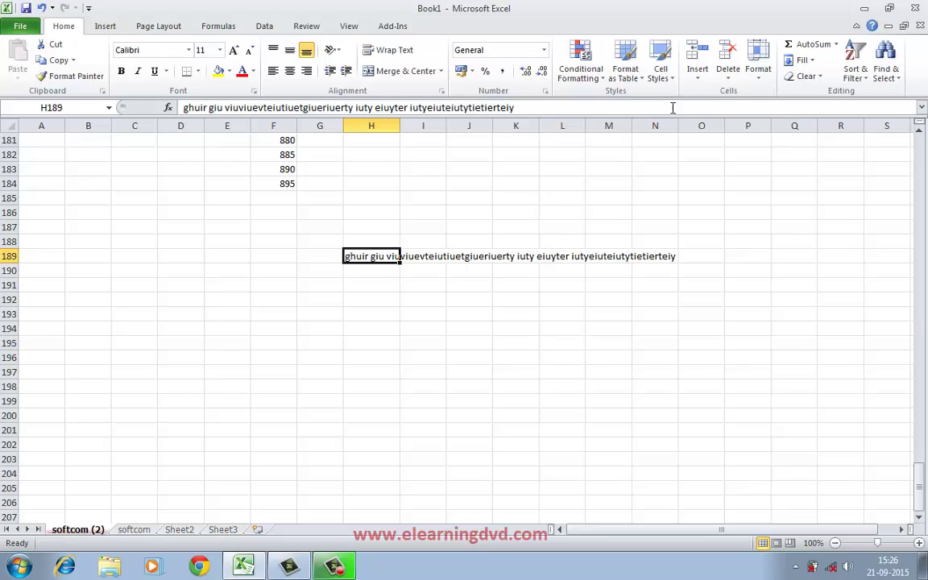
click(806, 61)
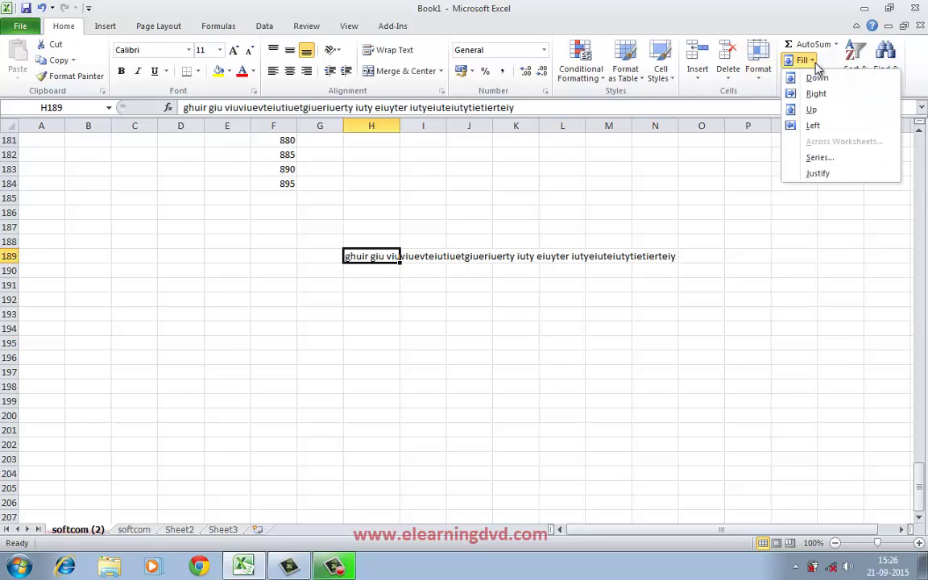
click(822, 174)
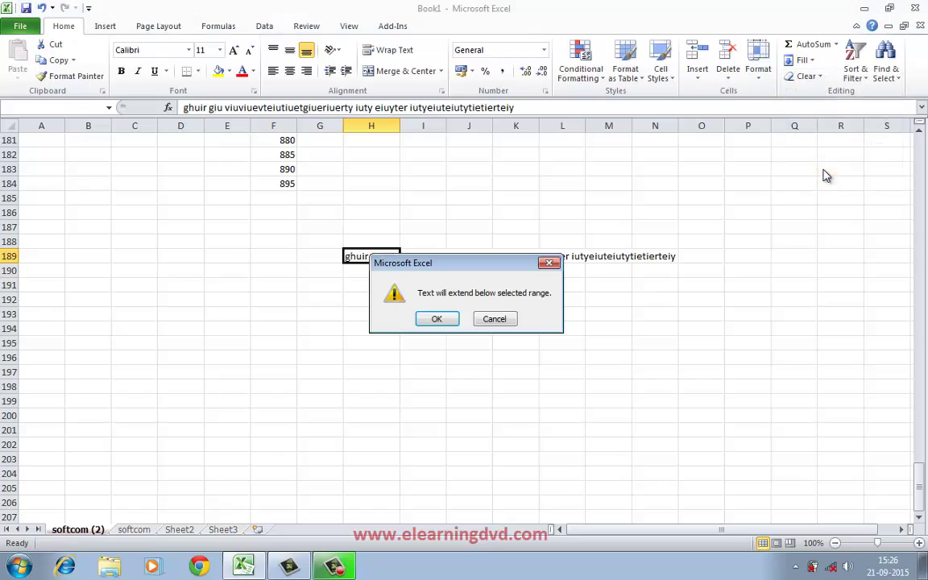
click(437, 319)
click(467, 362)
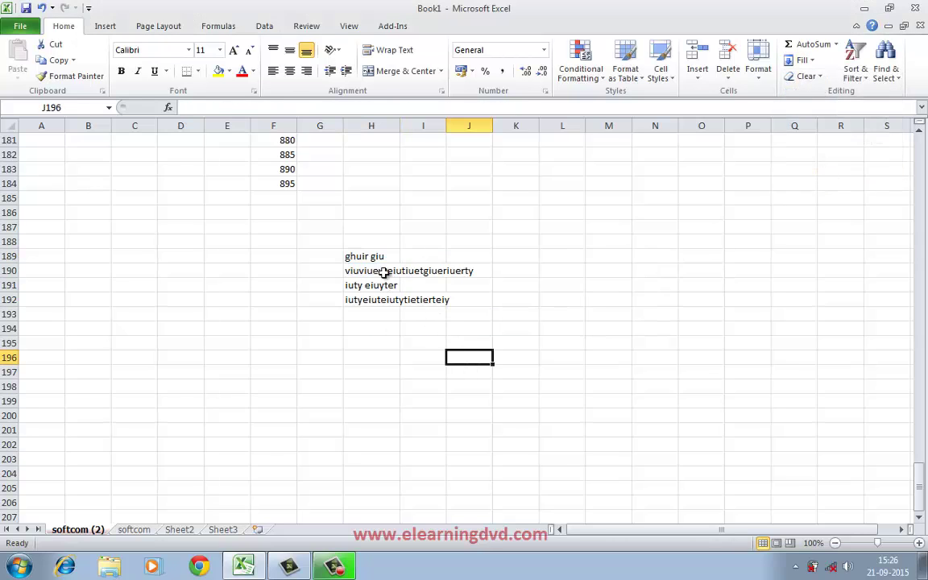
drag(399, 125, 473, 123)
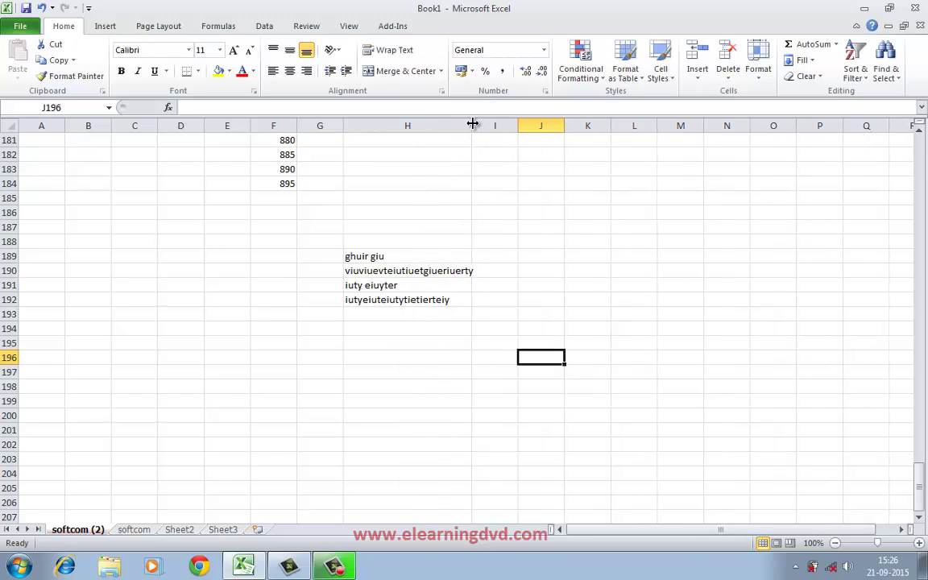